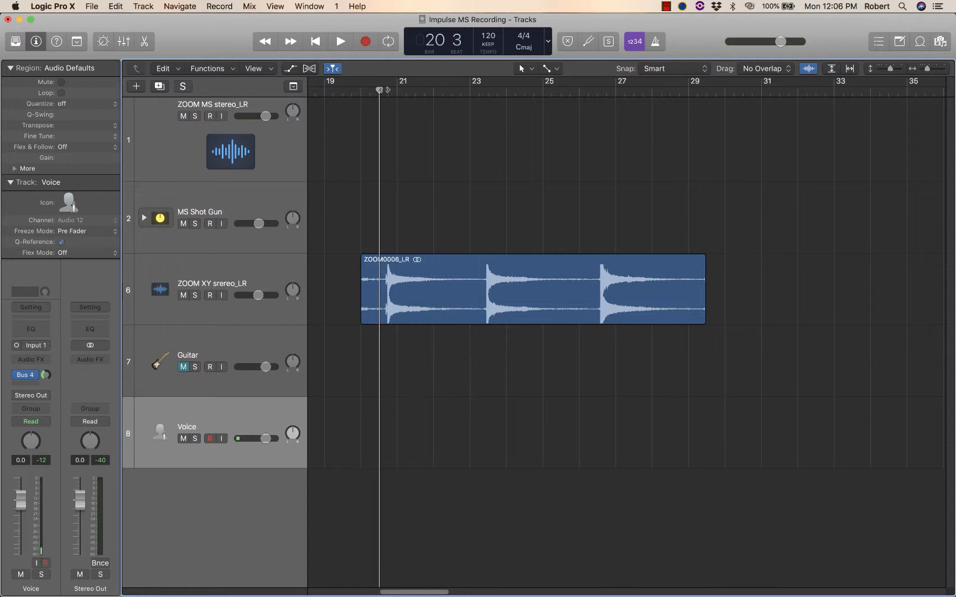
# Step: Locate the start of each of the three impulses in the ZOOM0006_LR region with the playhead, ending before the first impulse
pyautogui.moveTo(383, 89); pyautogui.dragTo(489, 102)
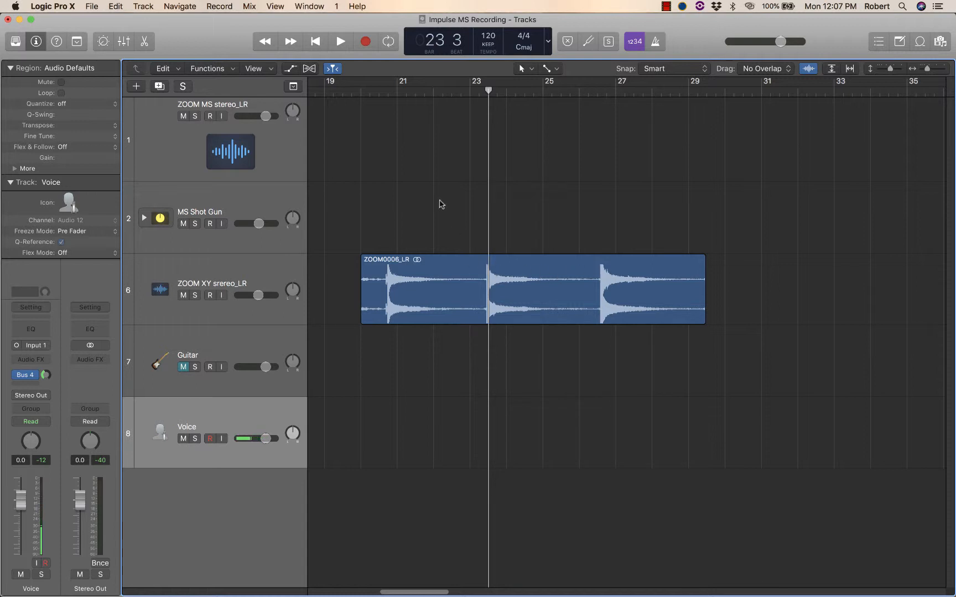
pyautogui.click(385, 93)
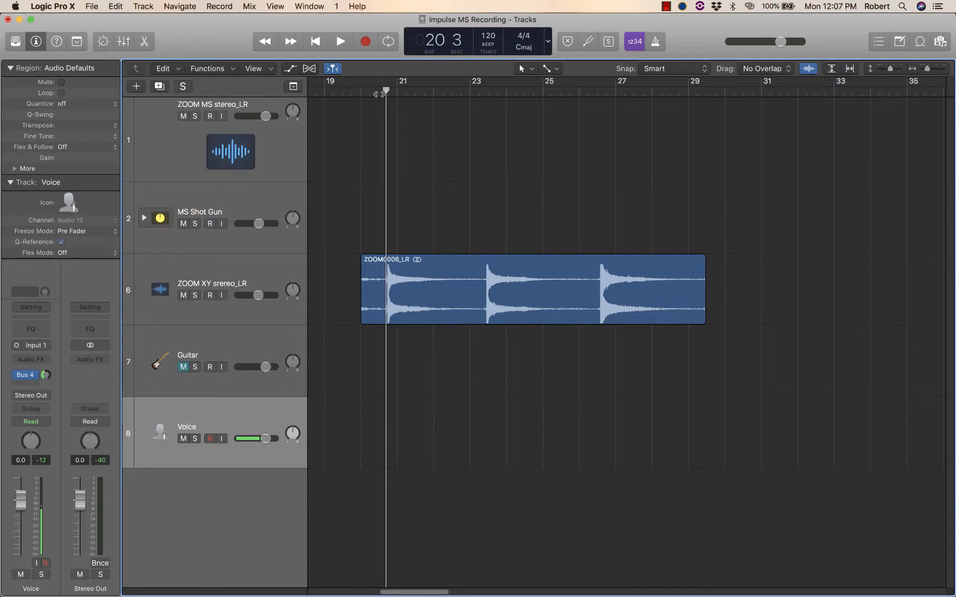
pyautogui.click(378, 94)
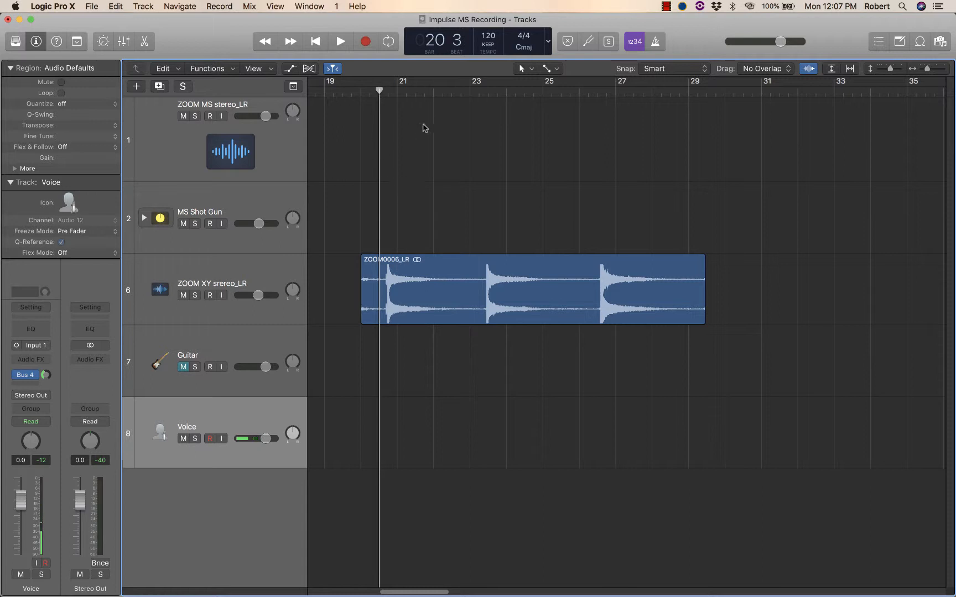
pyautogui.click(479, 94)
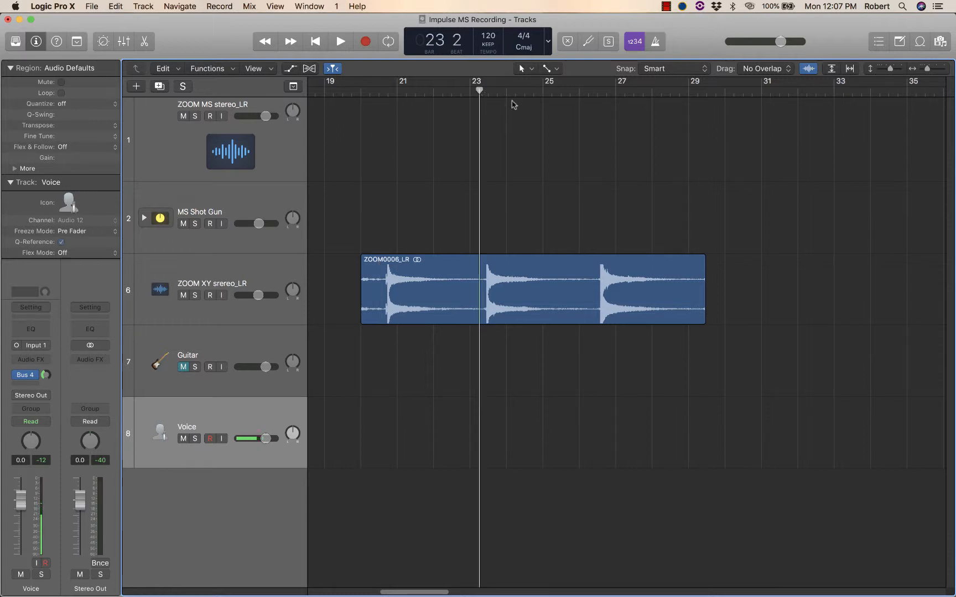
pyautogui.click(591, 94)
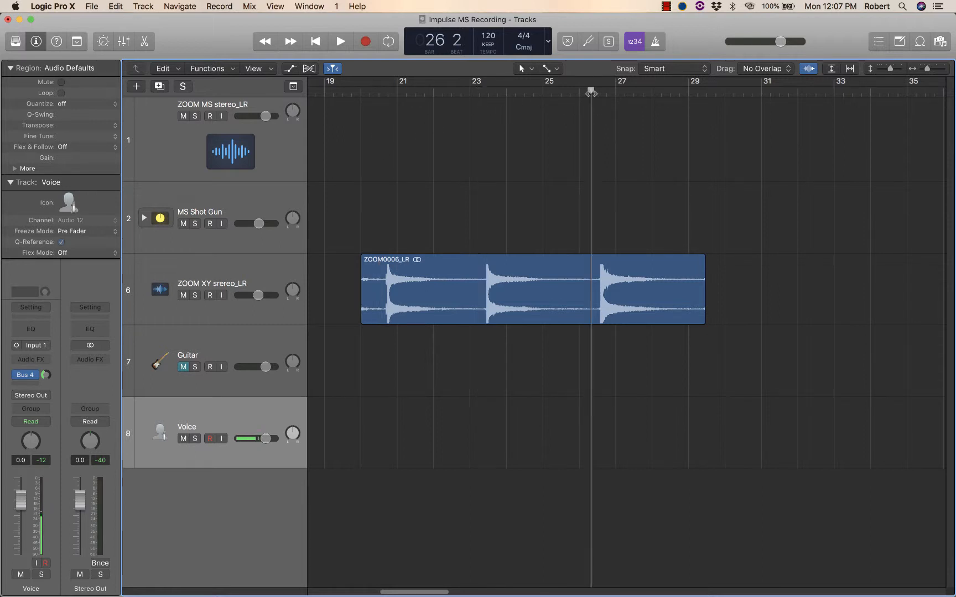
pyautogui.click(377, 95)
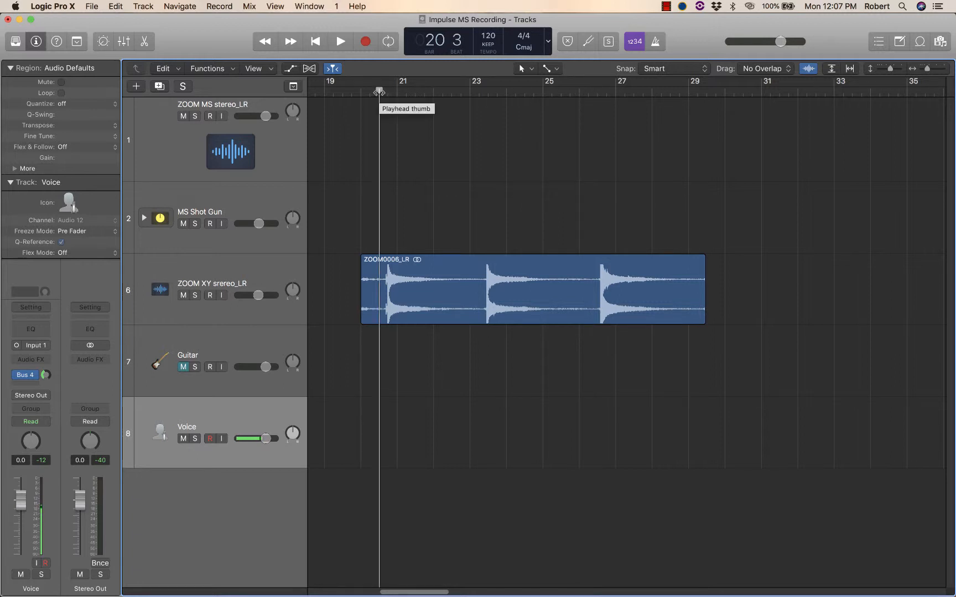
pyautogui.moveTo(379, 92); pyautogui.dragTo(383, 91)
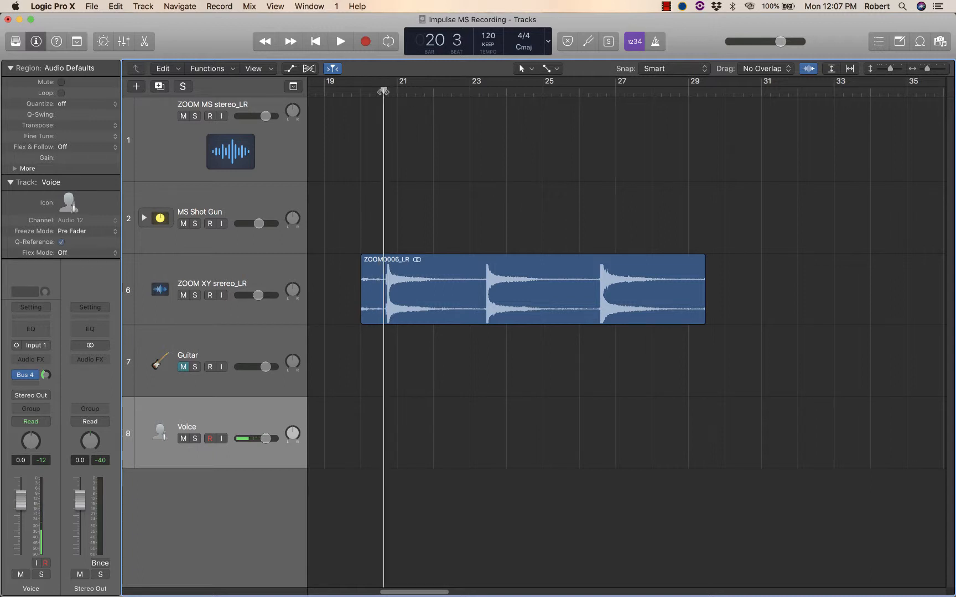
pyautogui.moveTo(476, 91); pyautogui.dragTo(481, 92)
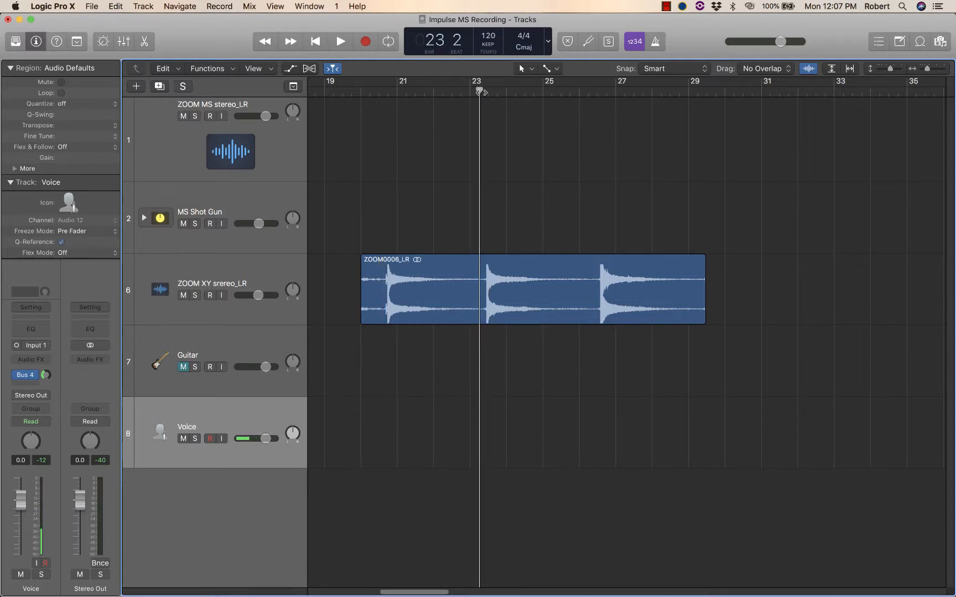
pyautogui.click(600, 92)
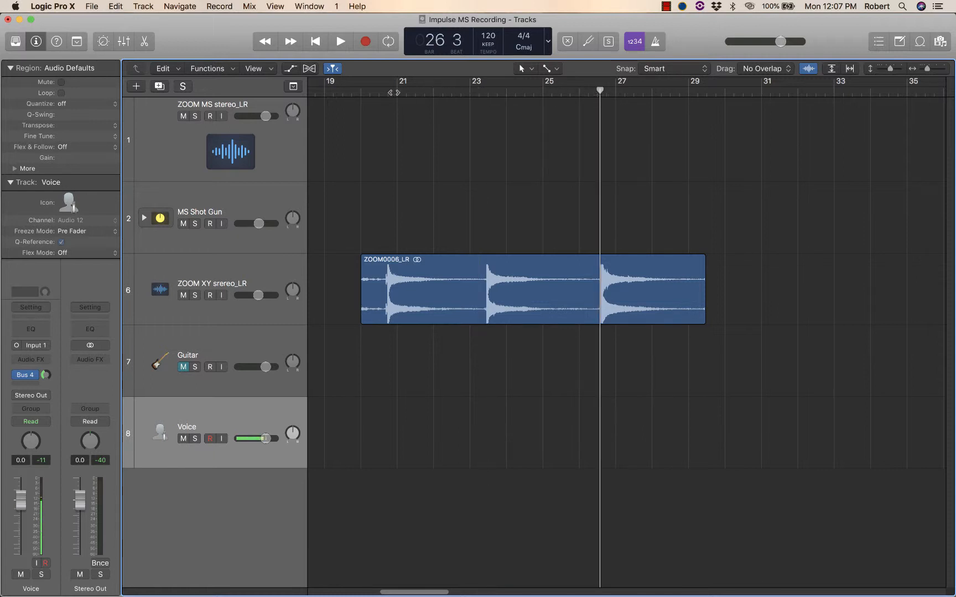
pyautogui.moveTo(388, 93); pyautogui.dragTo(380, 93)
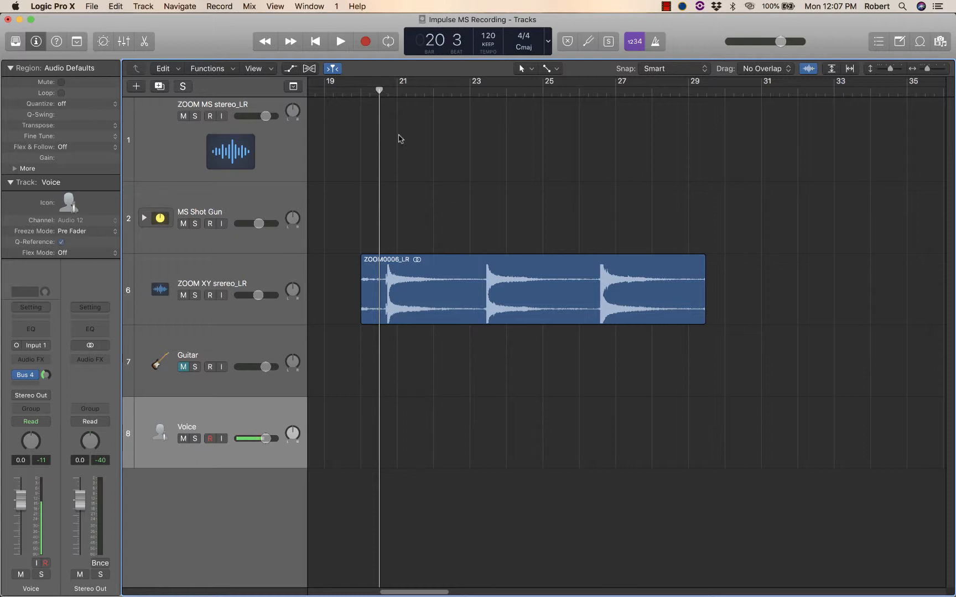
# Step: Split the ZOOM0006_LR region with the Scissors Tool just before the second and third impulses
pyautogui.click(555, 69)
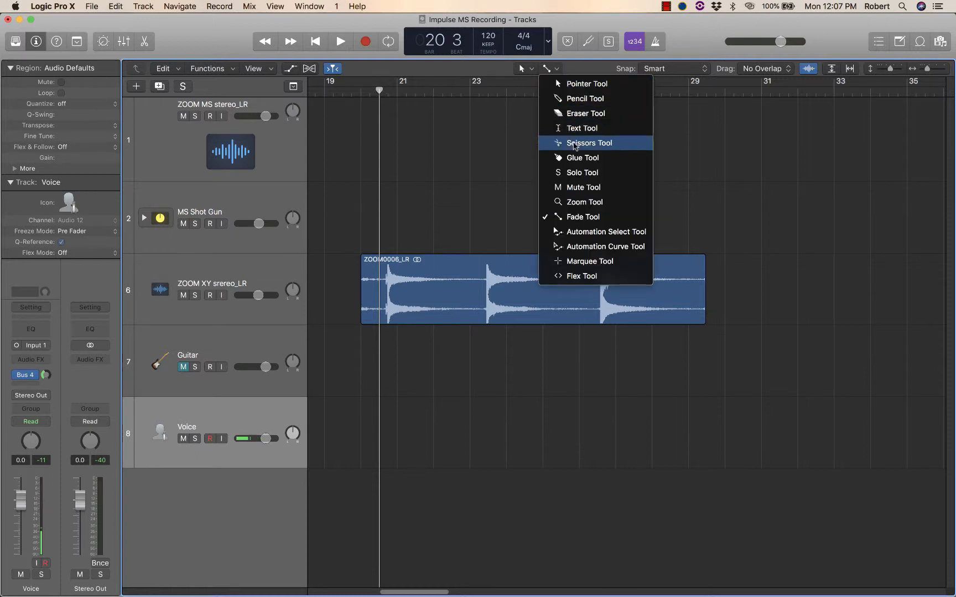
pyautogui.click(519, 187)
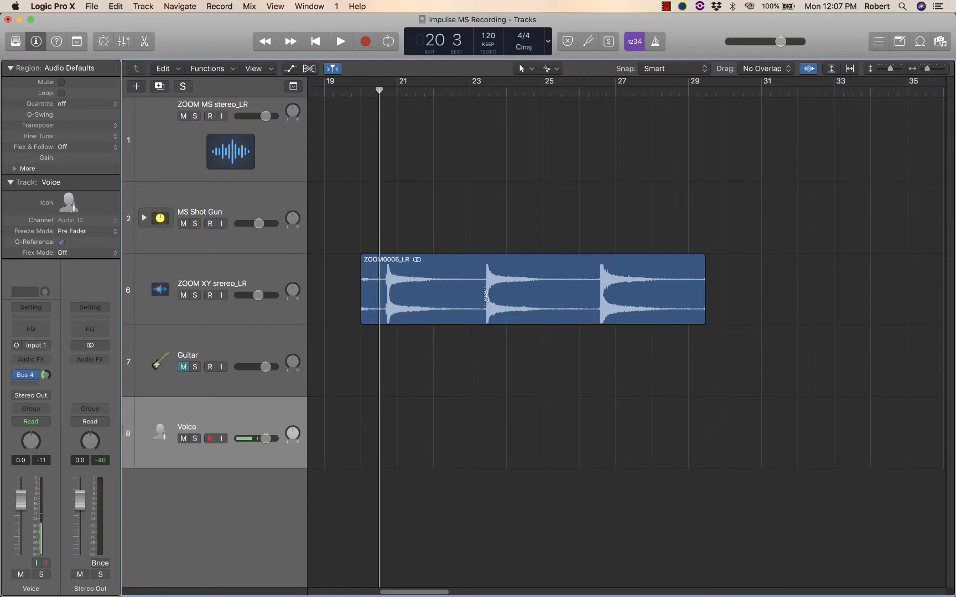
pyautogui.click(485, 298)
pyautogui.click(599, 292)
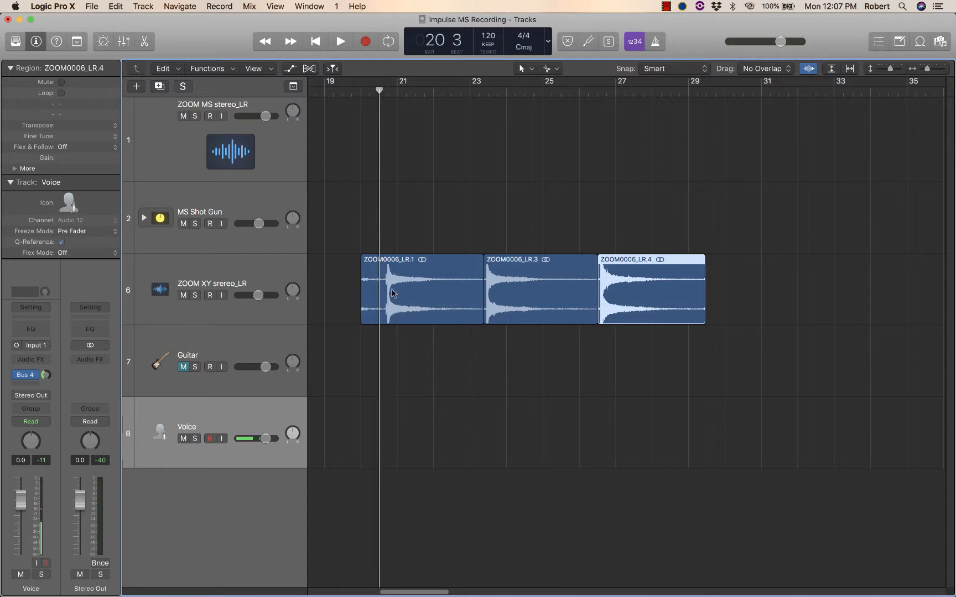
# Step: Trim the start of the first region to shortly before its impulse, cutting away most of the leading noise
pyautogui.press('super+Right')
pyautogui.press('super+Right')
pyautogui.press('super+Right')
pyautogui.press('super+Right')
pyautogui.press('super+Right')
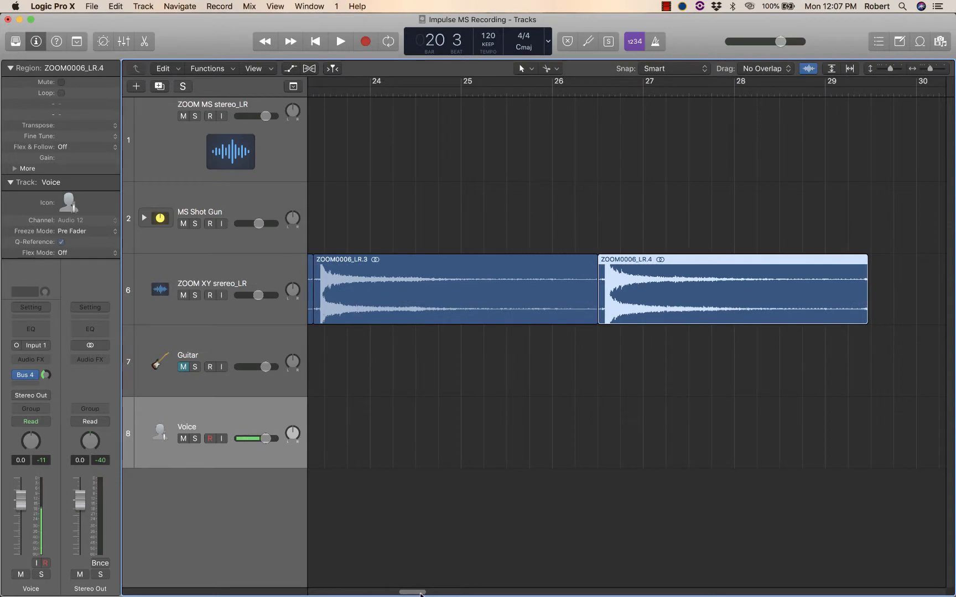
pyautogui.moveTo(418, 592); pyautogui.dragTo(401, 592)
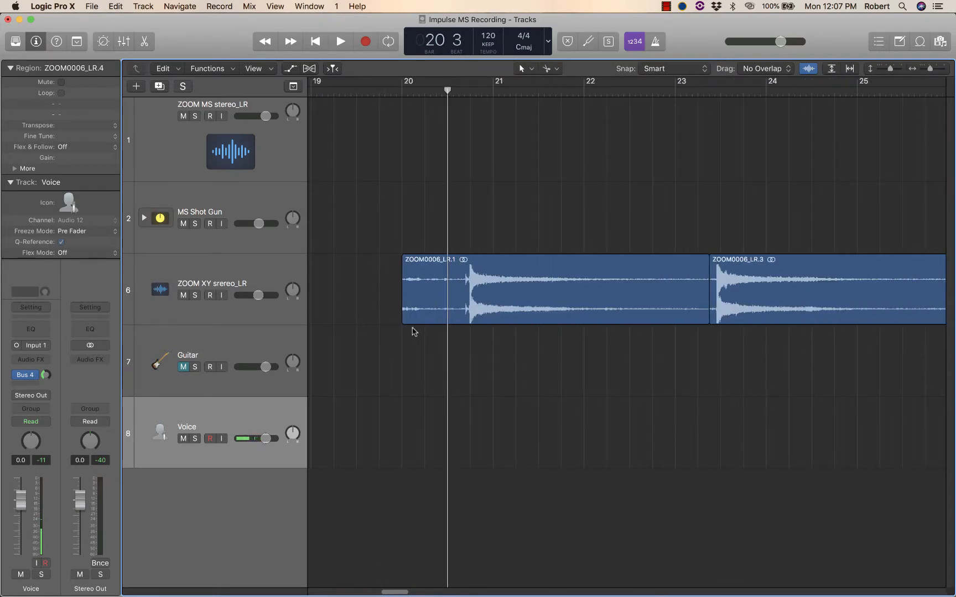
pyautogui.moveTo(402, 318); pyautogui.dragTo(465, 313)
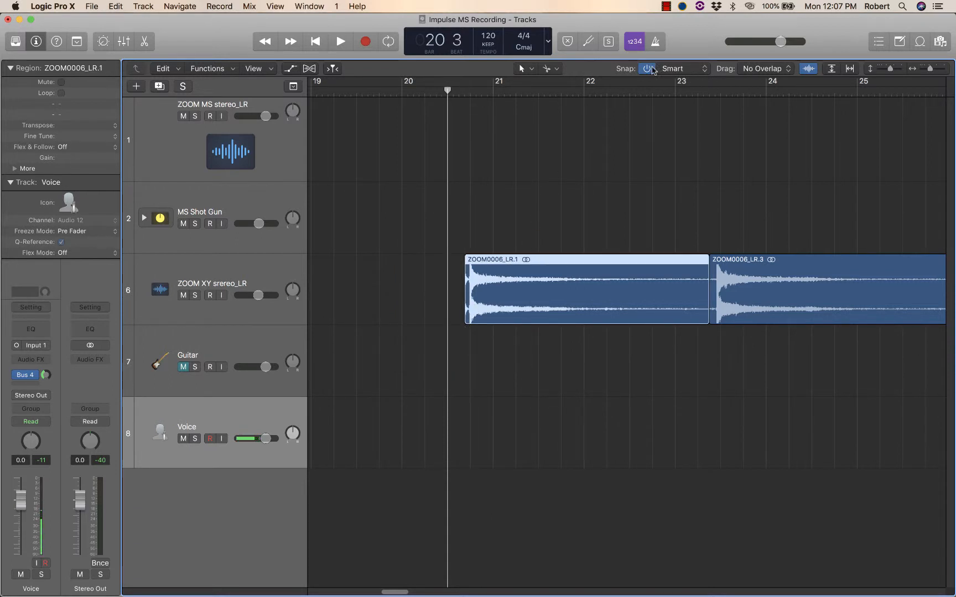
# Step: Turn snapping off and trim the first region's start closer to the impulse's attack, just before 20 4
pyautogui.click(647, 69)
pyautogui.press('super+Right')
pyautogui.press('super+Right')
pyautogui.press('super+Right')
pyautogui.press('super+Right')
pyautogui.press('super+Right')
pyautogui.press('super+Right')
pyautogui.press('super+Right')
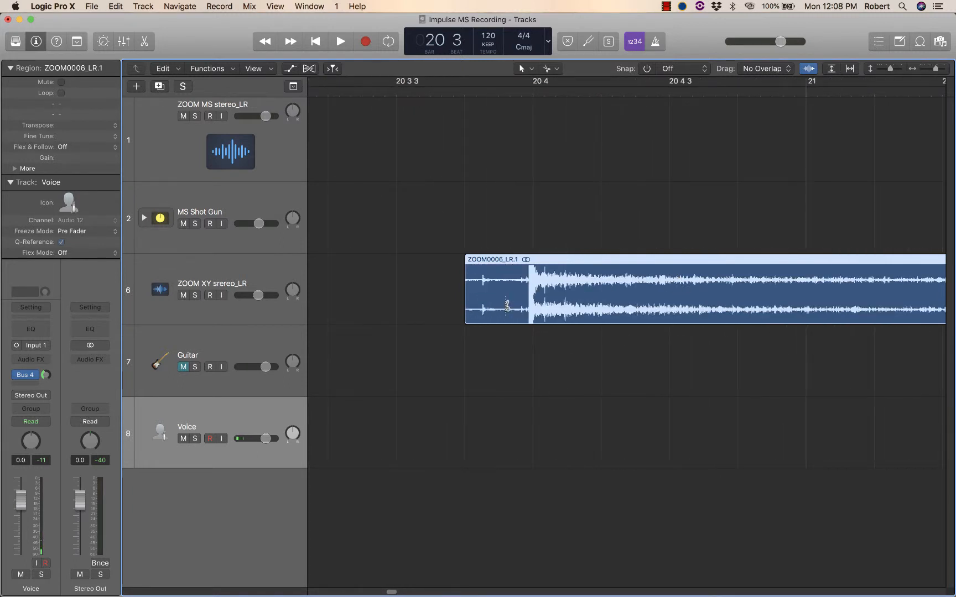
pyautogui.press('super+Right')
pyautogui.press('super+Right')
pyautogui.press('super+Right')
pyautogui.press('super+Left')
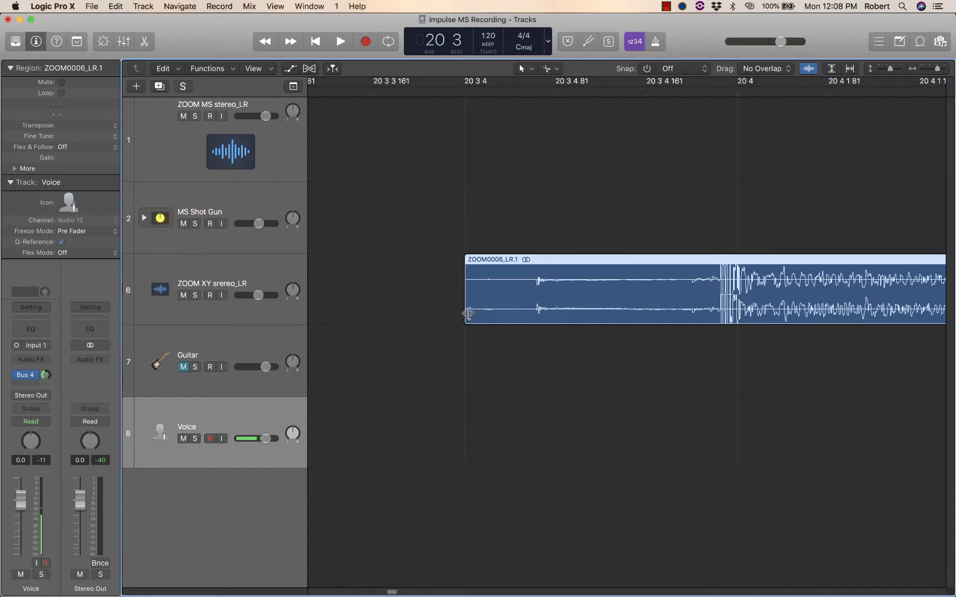
pyautogui.moveTo(467, 315); pyautogui.dragTo(718, 311)
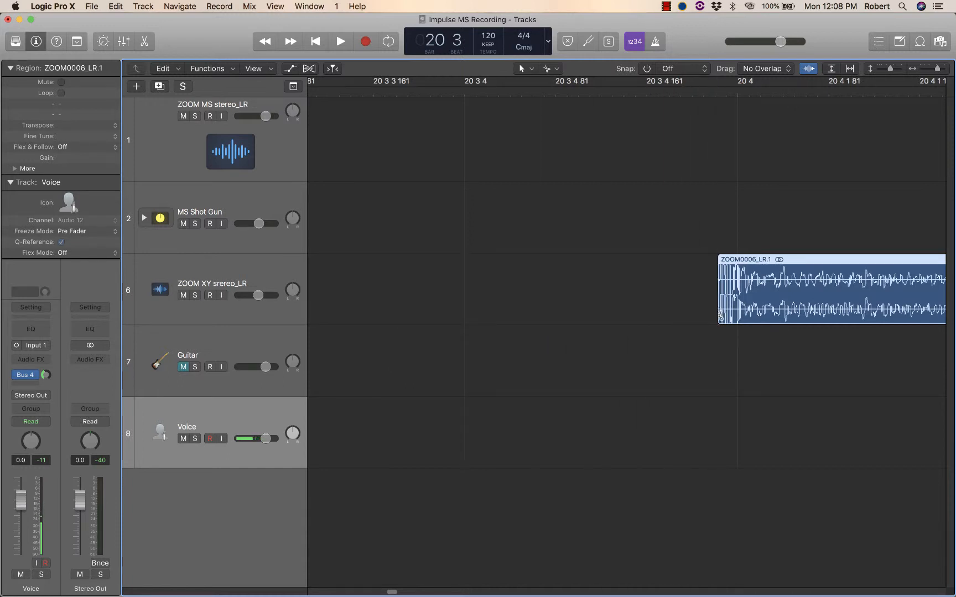
# Step: Fine-trim the first region's start to right before the transient, at about 20 3 4 225
pyautogui.scroll(10, 720, 312)
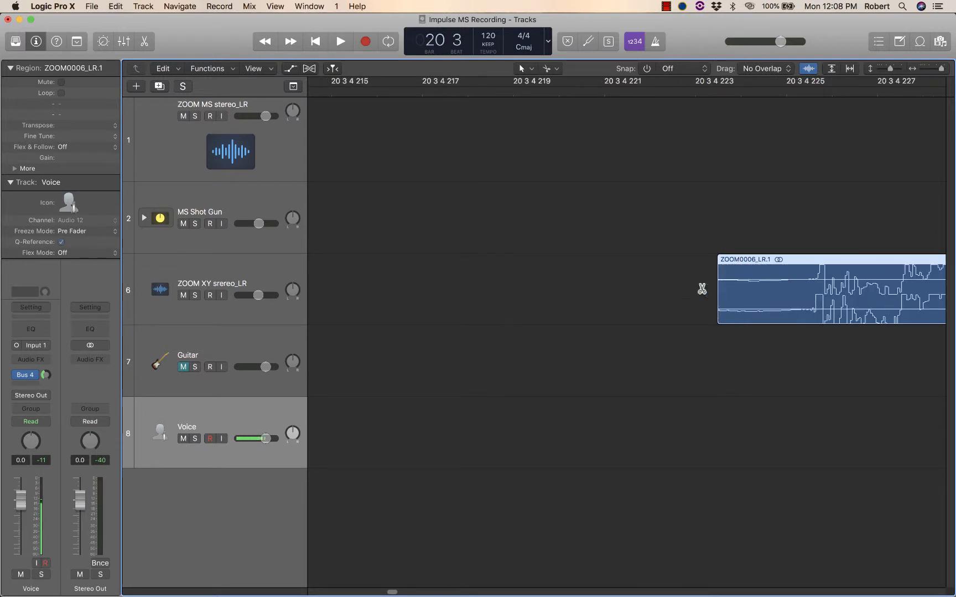
pyautogui.click(553, 70)
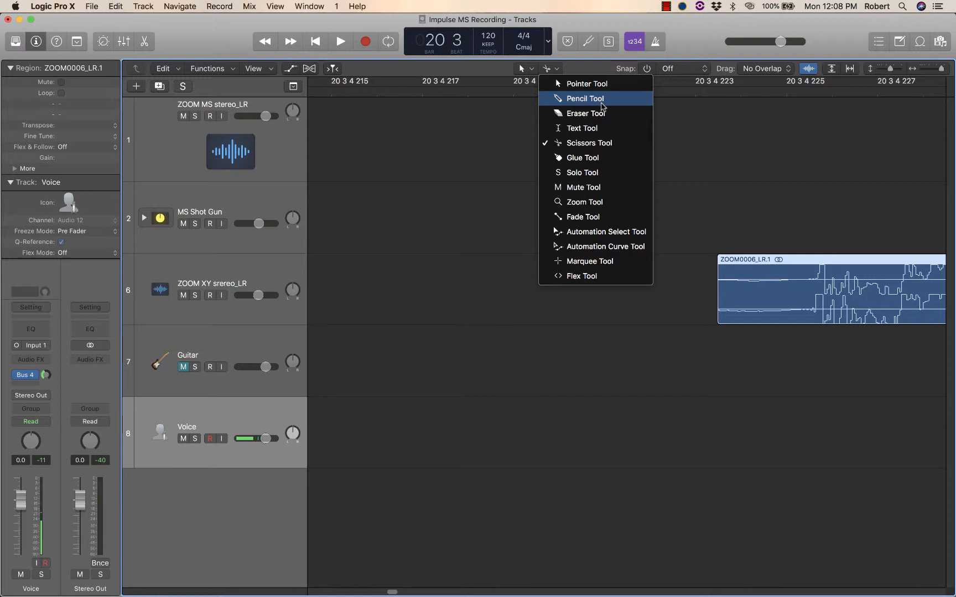
pyautogui.click(736, 272)
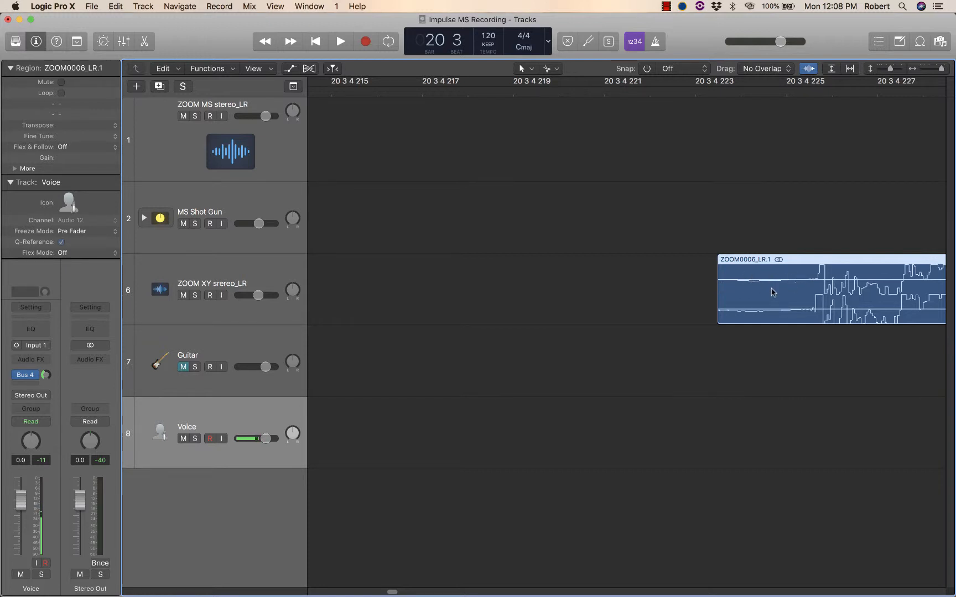
pyautogui.moveTo(719, 302); pyautogui.dragTo(804, 299)
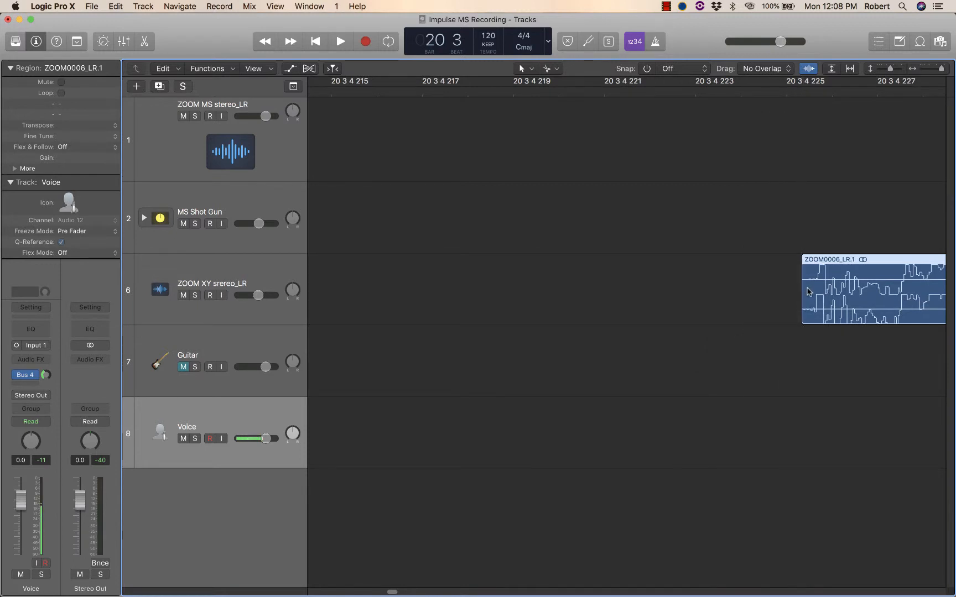
# Step: Trim the end of the first region back to about bar 23, leaving a gap before the second region
pyautogui.press('super+Left')
pyautogui.press('super+Left')
pyautogui.press('super+Left')
pyautogui.press('super+Left')
pyautogui.press('super+Left')
pyautogui.press('super+Left')
pyautogui.press('super+Left')
pyautogui.press('super+Left')
pyautogui.press('super+Left')
pyautogui.press('super+Left')
pyautogui.press('super+Left')
pyautogui.press('super+Left')
pyautogui.press('super+Left')
pyautogui.press('super+Left')
pyautogui.press('super+Left')
pyautogui.press('super+Left')
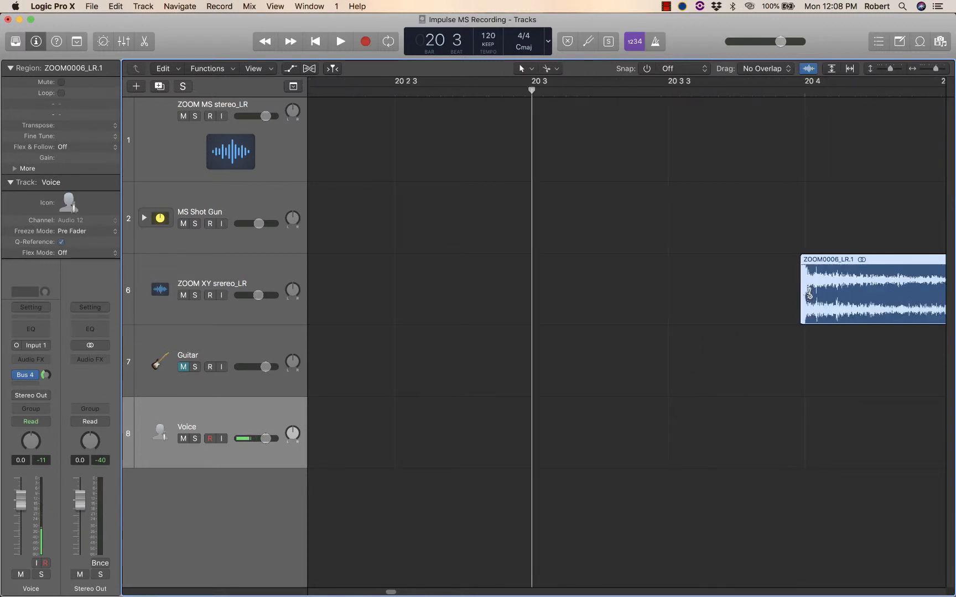
pyautogui.press('super+Left')
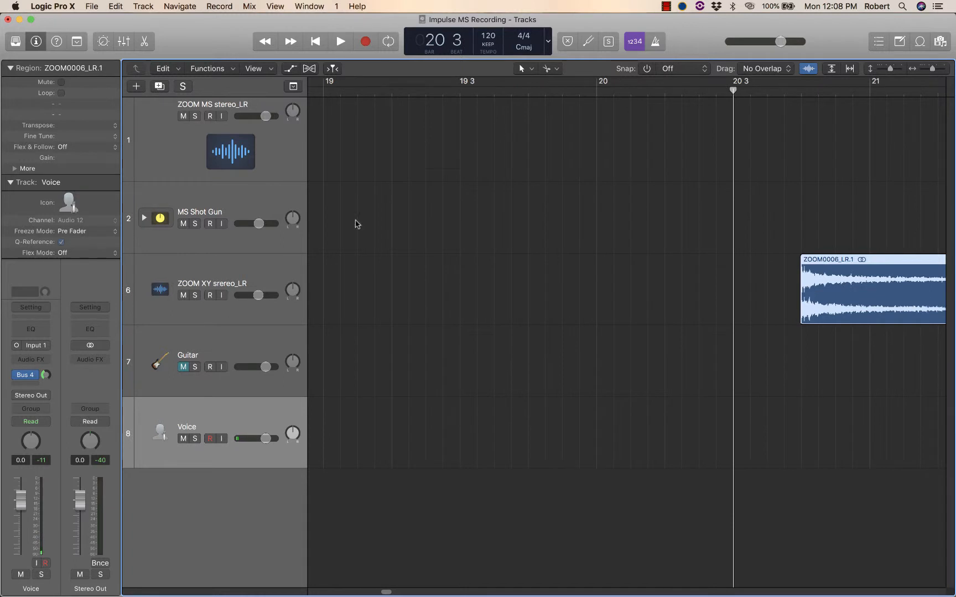
pyautogui.press('super+Left')
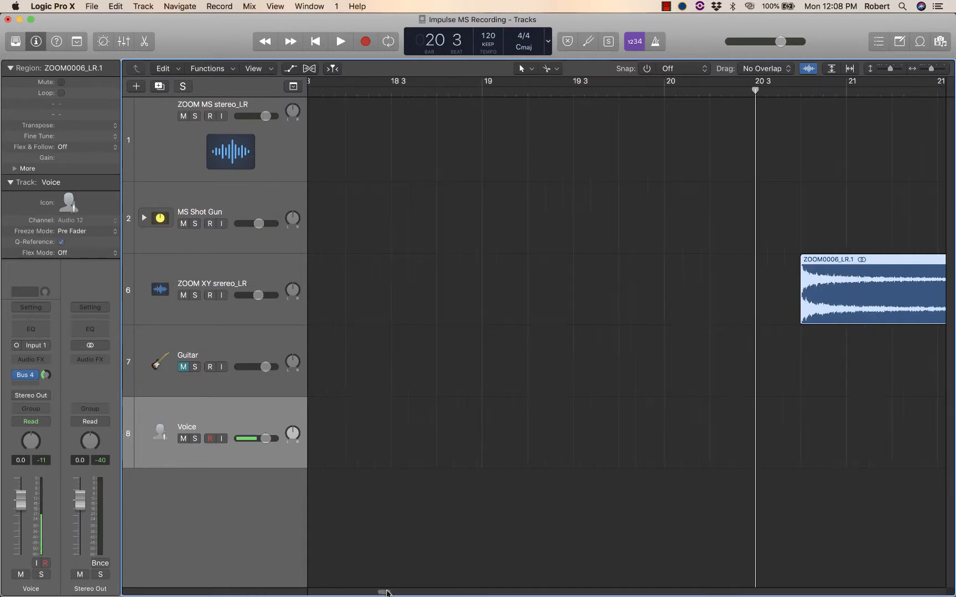
pyautogui.moveTo(386, 592); pyautogui.dragTo(392, 592)
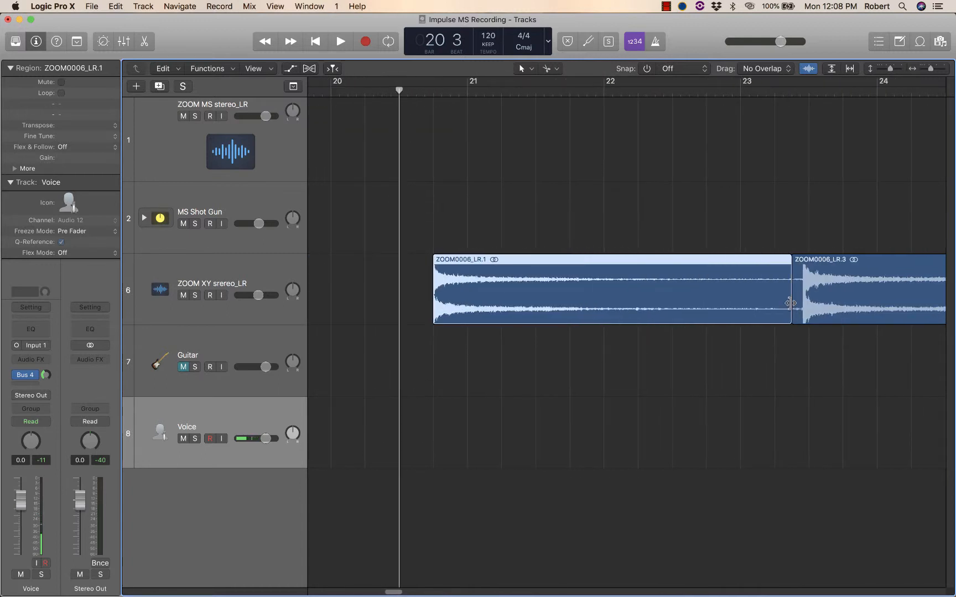
pyautogui.moveTo(790, 304); pyautogui.dragTo(741, 304)
# Step: Add a fade-out about one beat long to the end of the first region with the Fade Tool
pyautogui.click(550, 68)
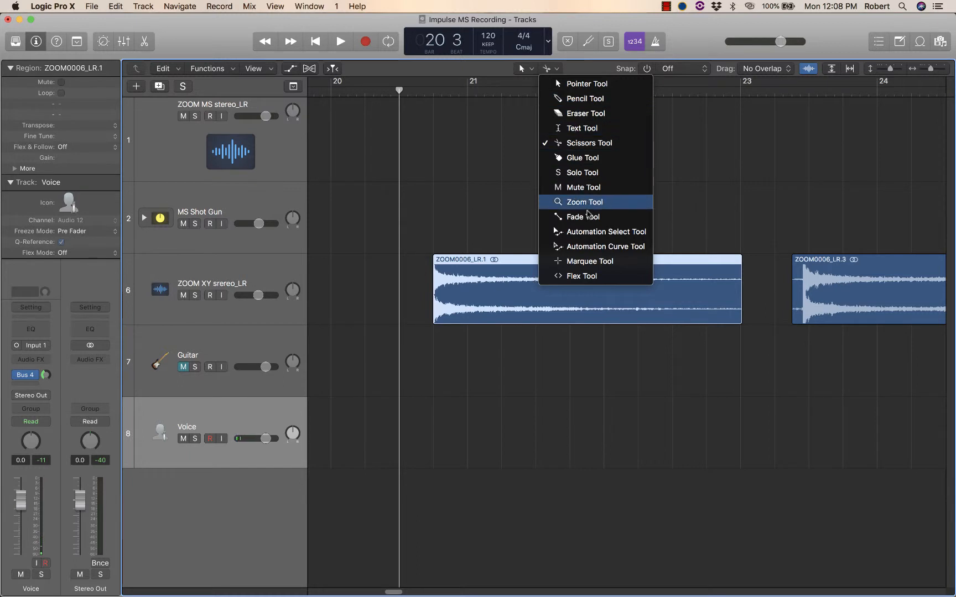
pyautogui.click(583, 217)
pyautogui.moveTo(710, 283)
pyautogui.mouseDown()
pyautogui.moveTo(744, 291)
pyautogui.moveTo(719, 274)
pyautogui.mouseUp()
# Step: Play the tail of the first region from bar 22 through the fade-out, stopping playback after the region ends
pyautogui.click(604, 88)
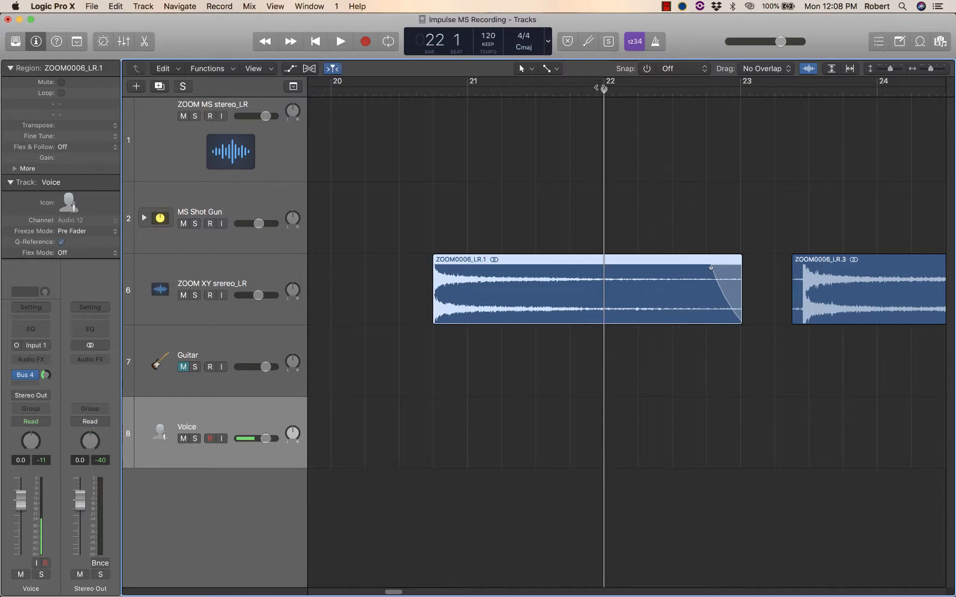
pyautogui.press('space')
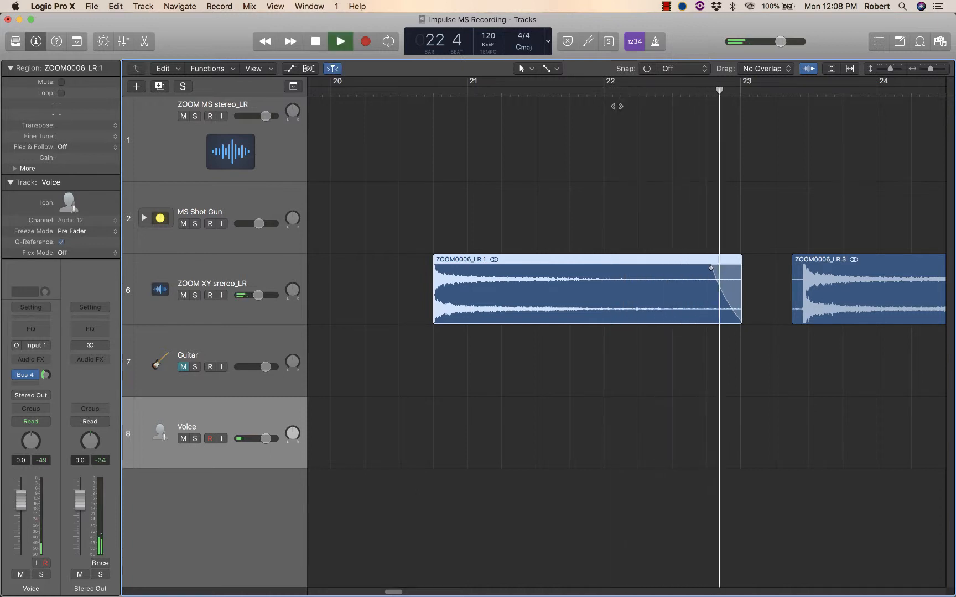
pyautogui.press('space')
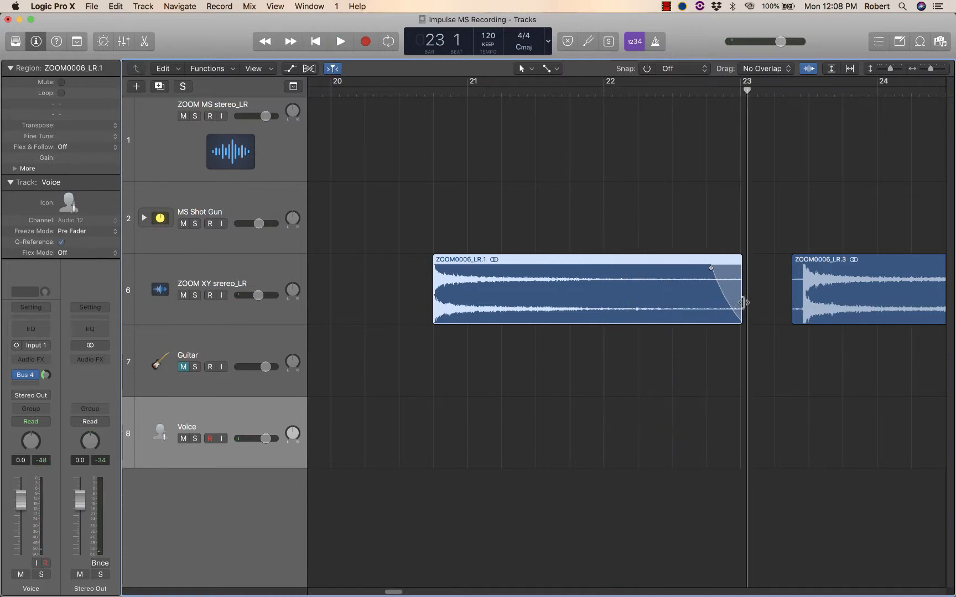
# Step: Extend the first region's end to just before the second region, and play its decay from after bar 22 and again from after bar 21
pyautogui.moveTo(742, 303); pyautogui.dragTo(785, 302)
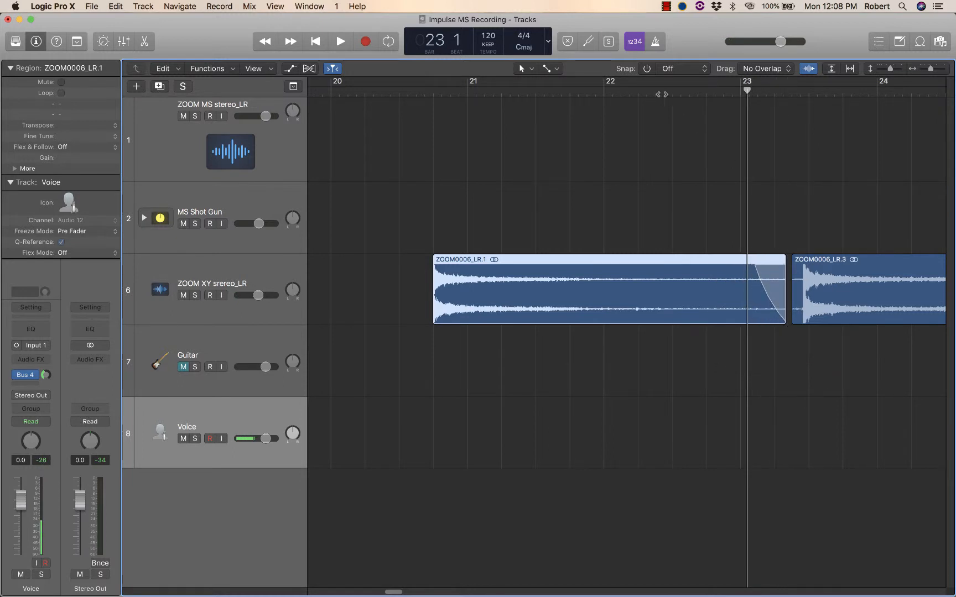
pyautogui.doubleClick(634, 95)
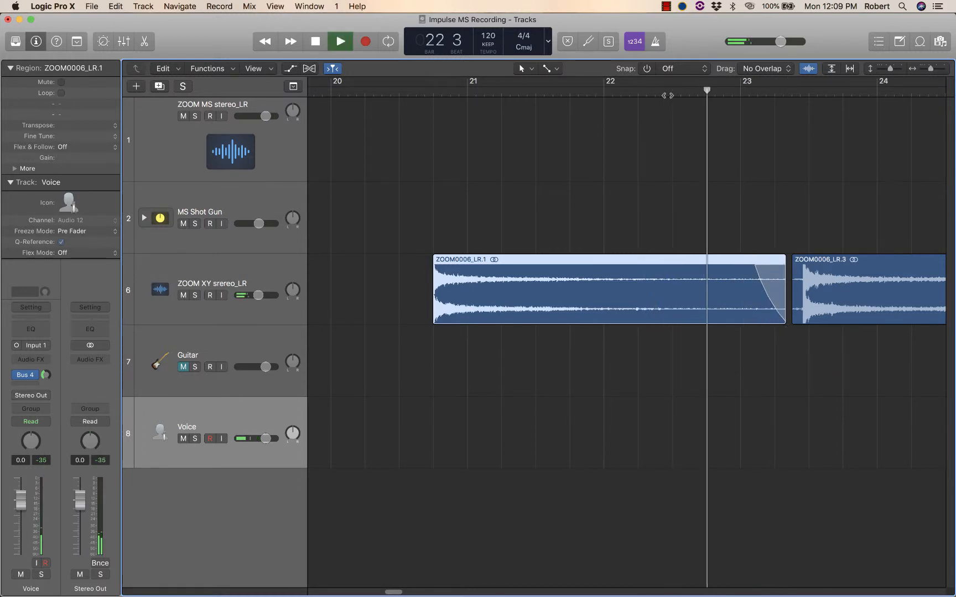
pyautogui.press('space')
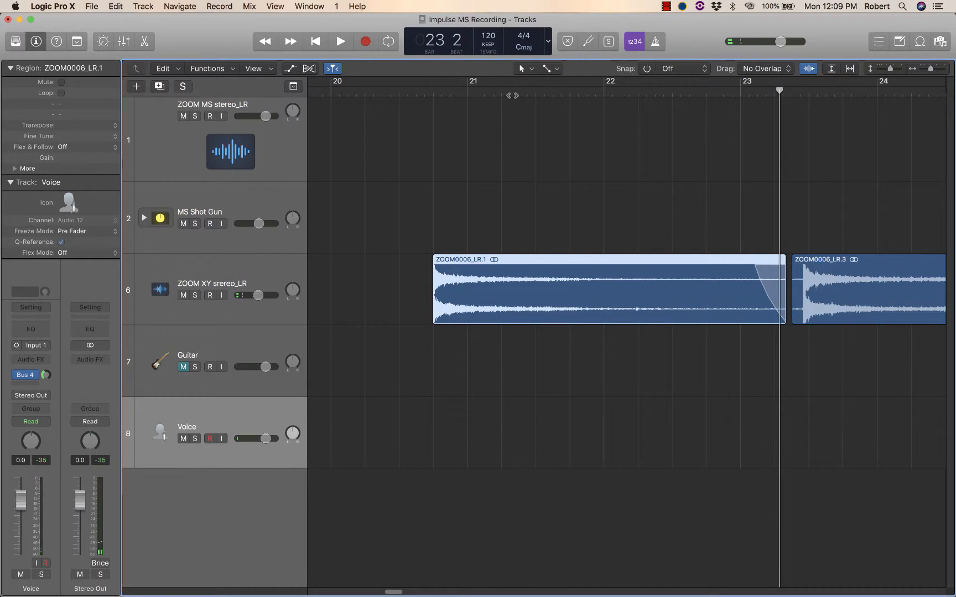
pyautogui.doubleClick(511, 95)
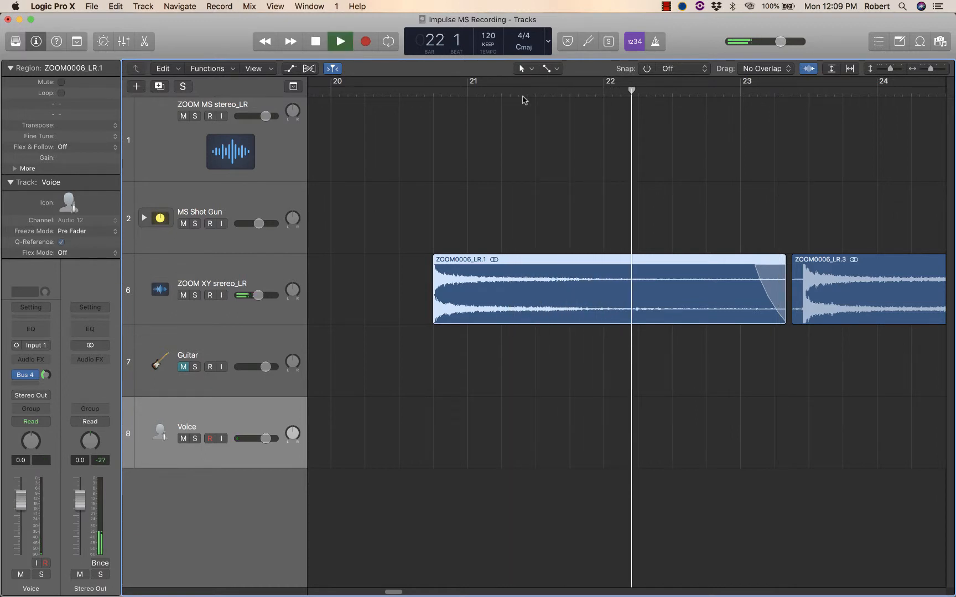
# Step: Lengthen the first region's fade-out to start around beat 2 of bar 22, playing the tail after each adjustment
pyautogui.press('space')
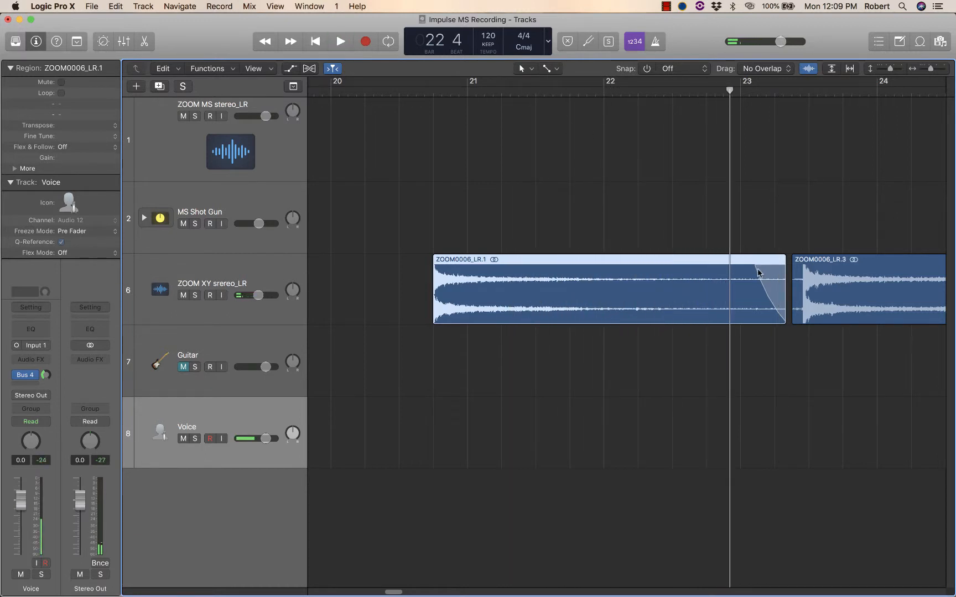
pyautogui.moveTo(756, 269); pyautogui.dragTo(661, 268)
pyautogui.doubleClick(550, 94)
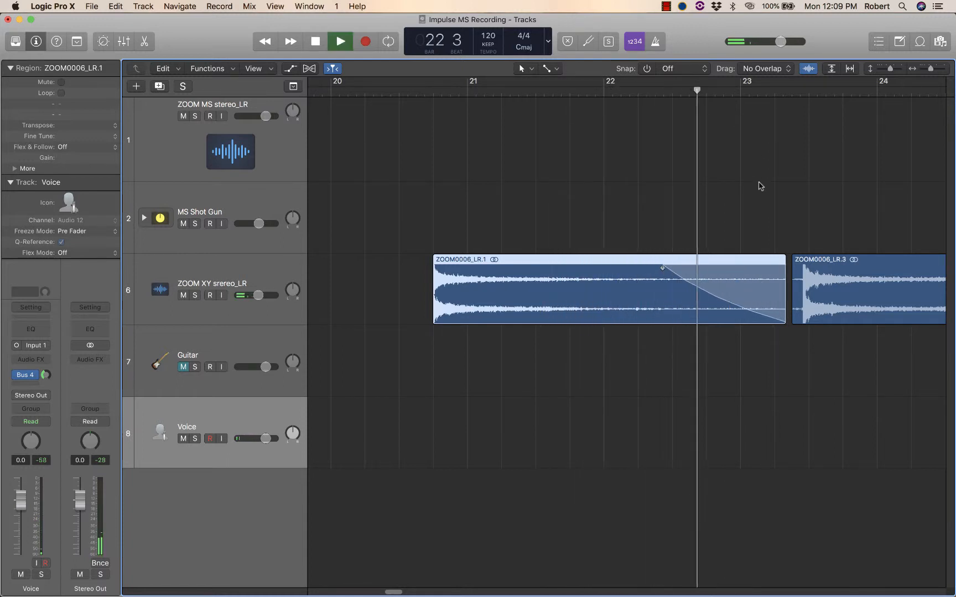
pyautogui.press('space')
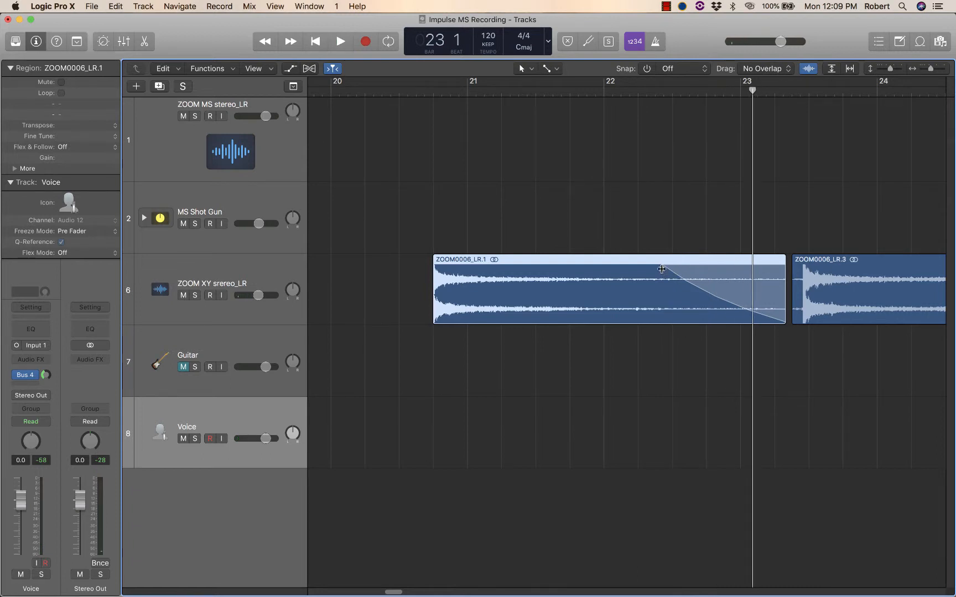
pyautogui.moveTo(661, 269); pyautogui.dragTo(638, 269)
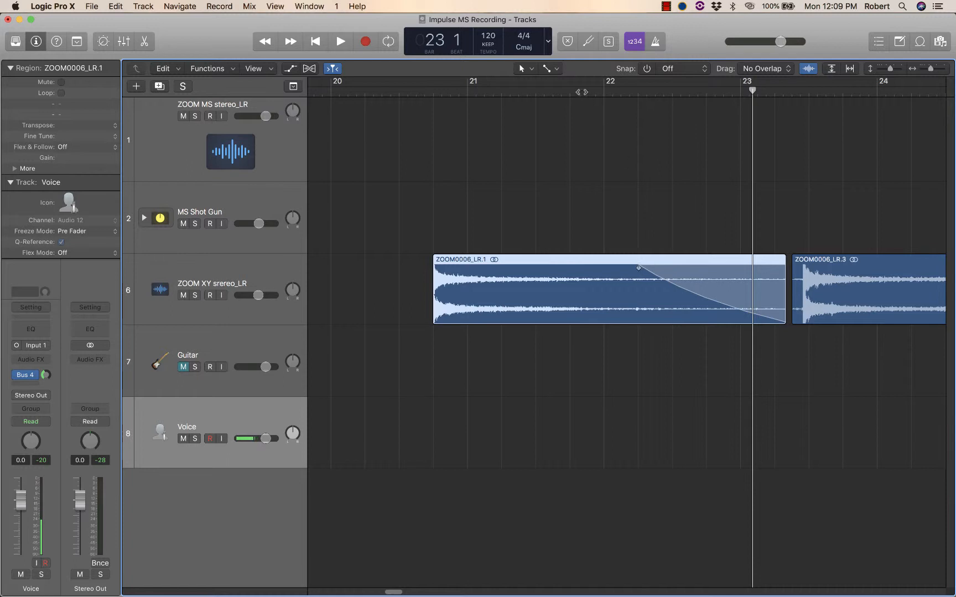
pyautogui.click(561, 92)
pyautogui.press('space')
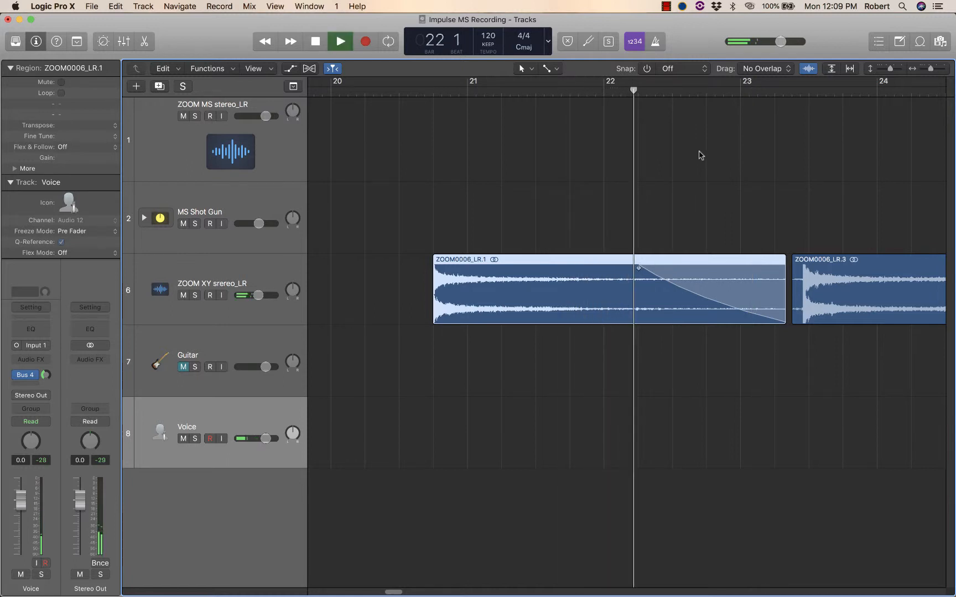
pyautogui.press('space')
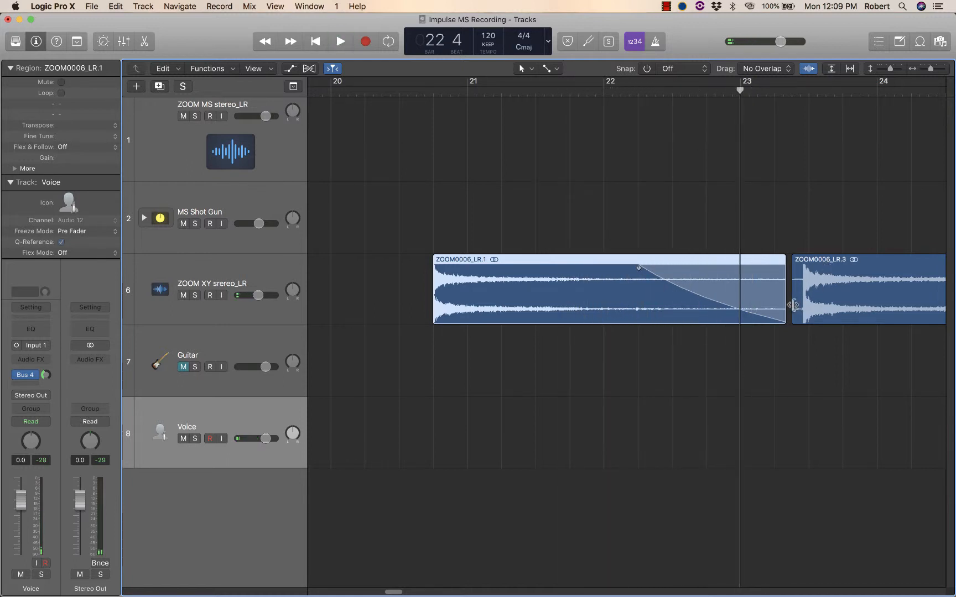
# Step: Trim the end of the first region back to just after bar 23 and play the end of its fade
pyautogui.moveTo(785, 314); pyautogui.dragTo(757, 315)
pyautogui.press('space')
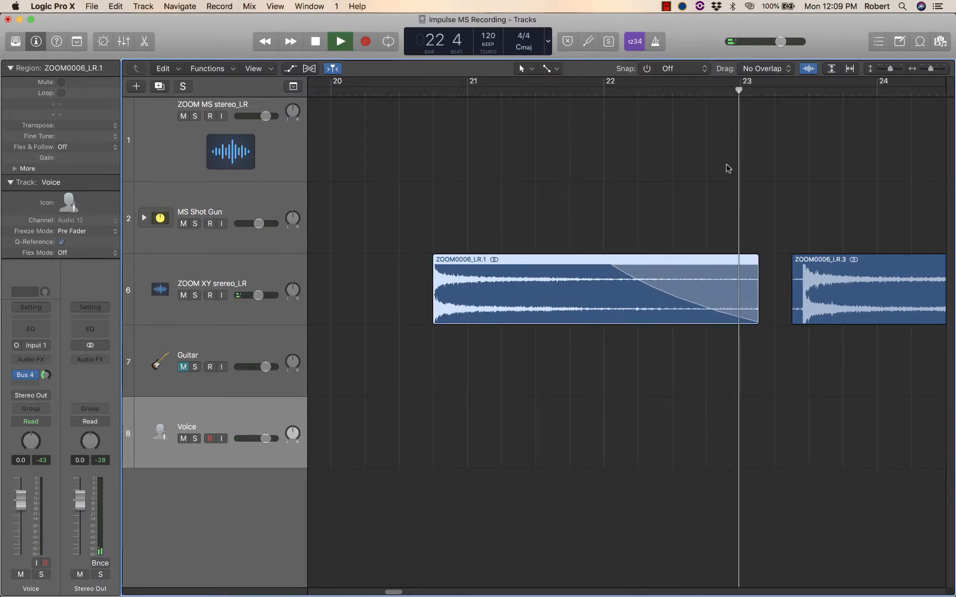
pyautogui.press('space')
# Step: Try a convex fade-out curve on the first region, play the tail, and undo the curve change
pyautogui.moveTo(661, 293); pyautogui.dragTo(681, 282)
pyautogui.click(510, 92)
pyautogui.press('space')
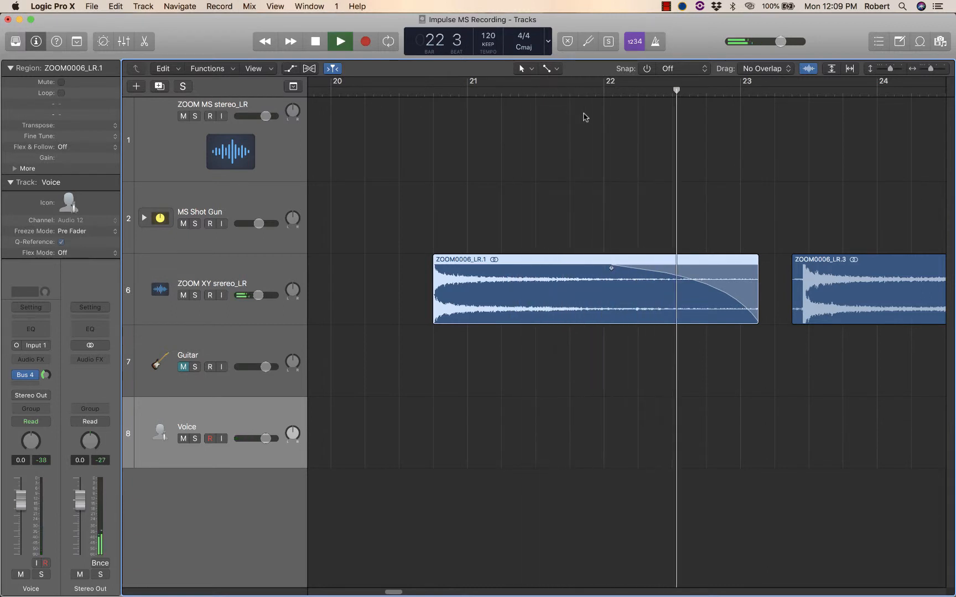
pyautogui.press('space')
pyautogui.press('super+z')
pyautogui.press('space')
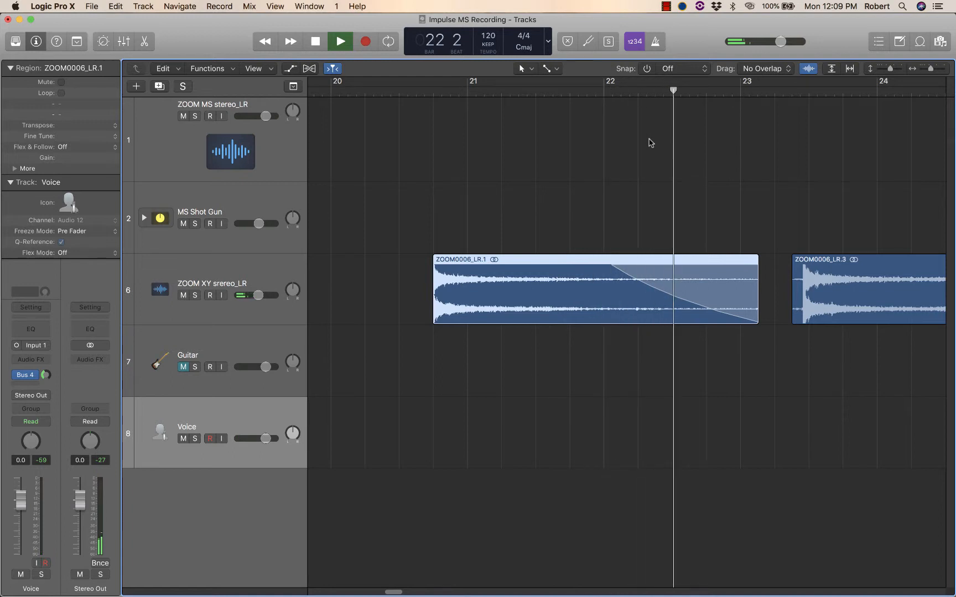
pyautogui.press('space')
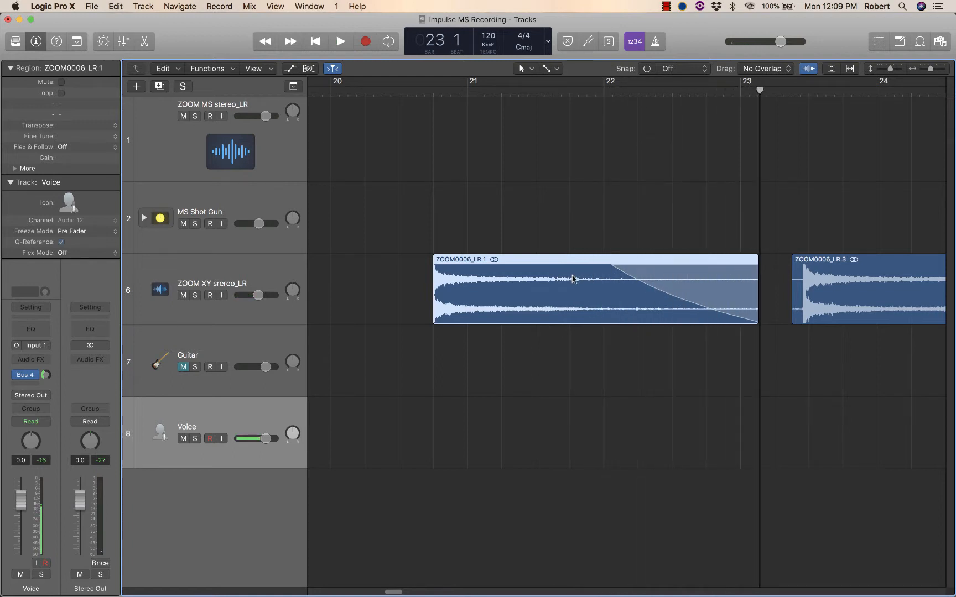
# Step: Open the Bounce In Place settings for the trimmed first region
pyautogui.click(91, 7)
pyautogui.click(716, 310)
pyautogui.rightClick(573, 285)
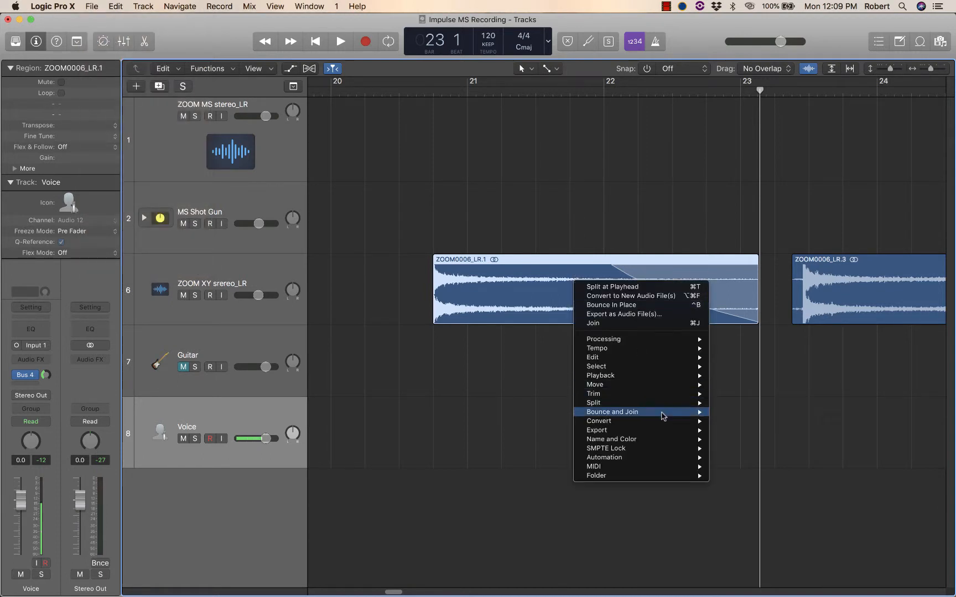
pyautogui.moveTo(660, 416)
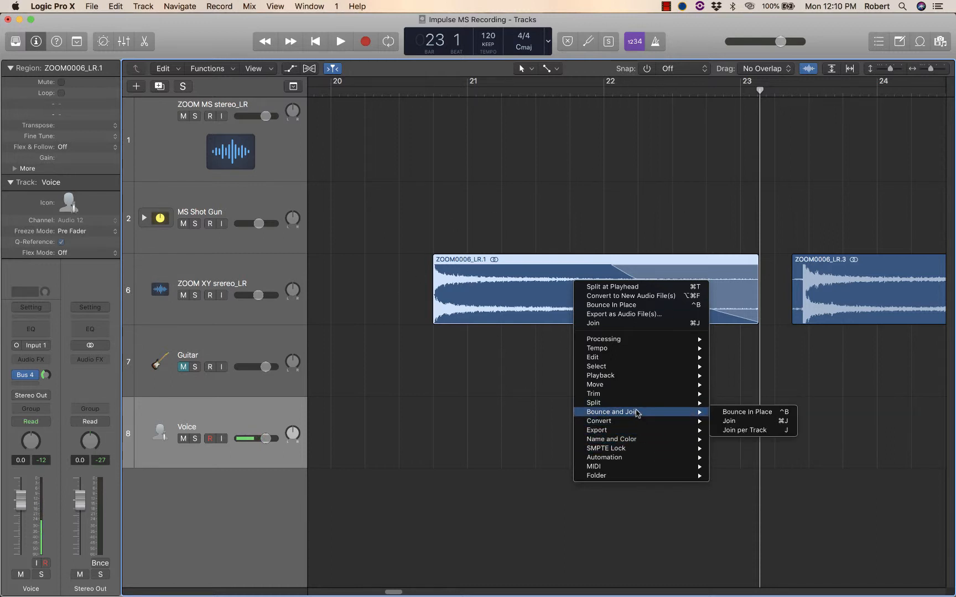
pyautogui.click(768, 414)
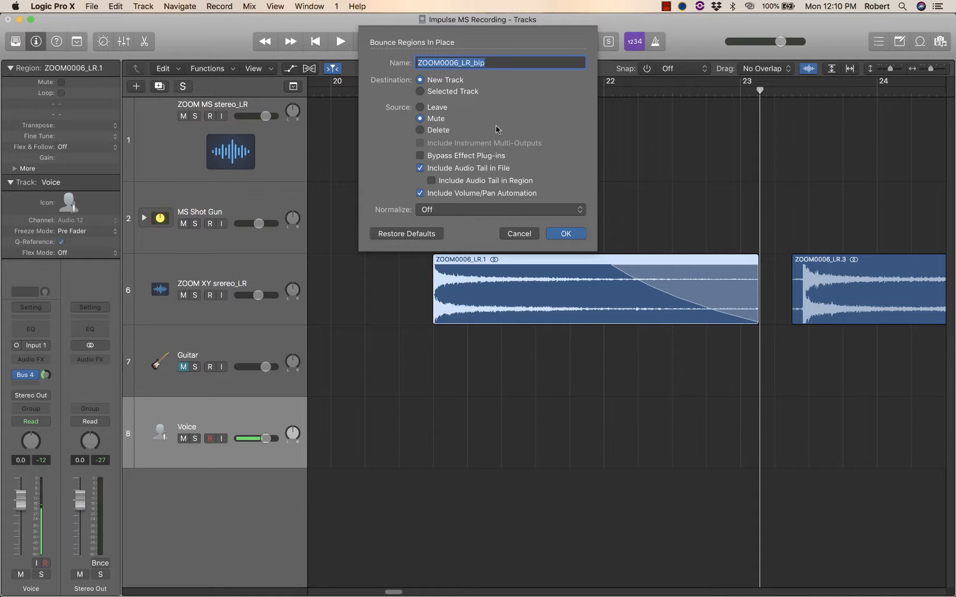
# Step: Name the bounce Impulse_stairCase_position1, leave Normalize off, and bounce the region to a new track with the source muted
pyautogui.press('BackSpace')
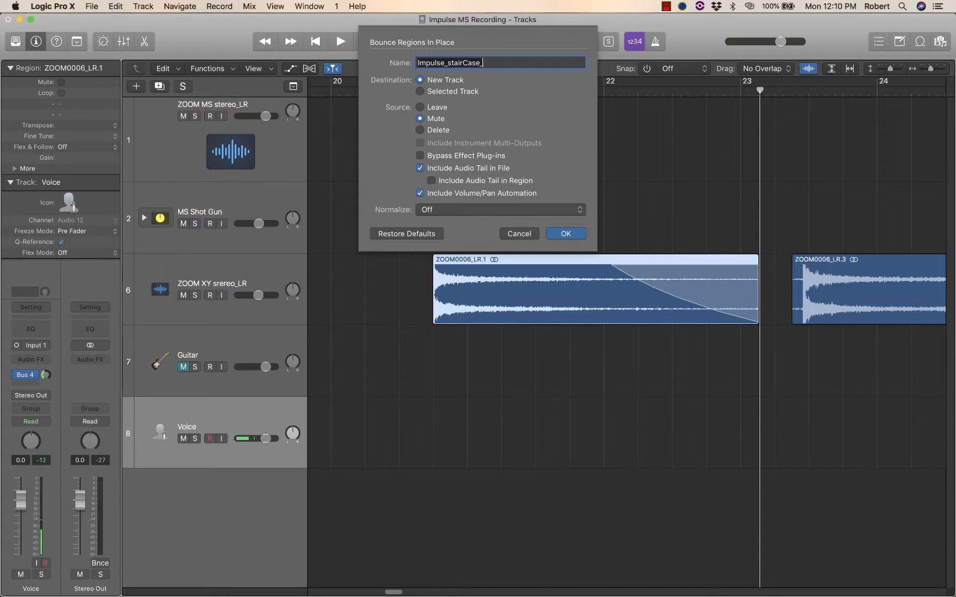
pyautogui.write('ion')
pyautogui.write('tion')
pyautogui.click(448, 213)
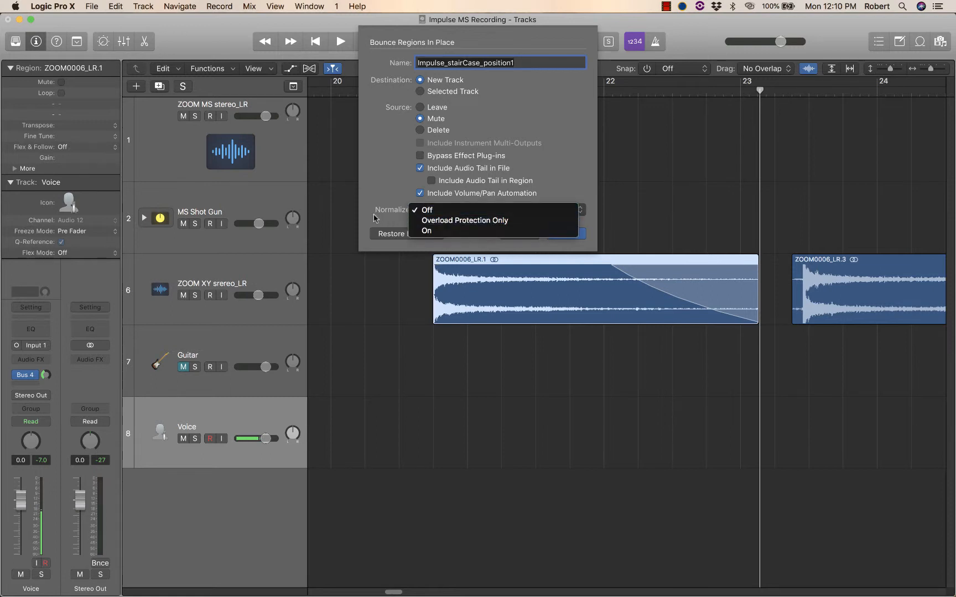
pyautogui.click(376, 162)
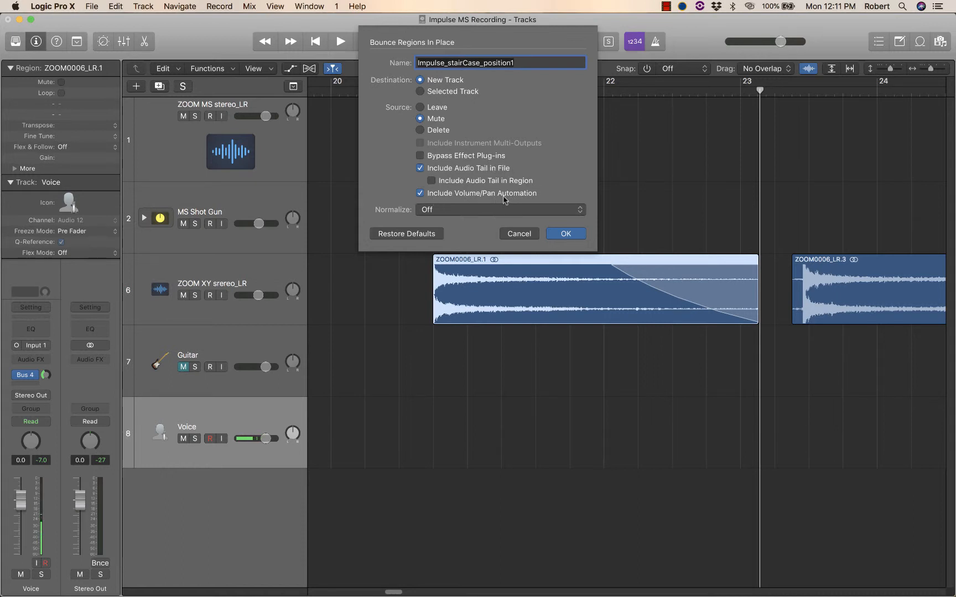
pyautogui.click(566, 233)
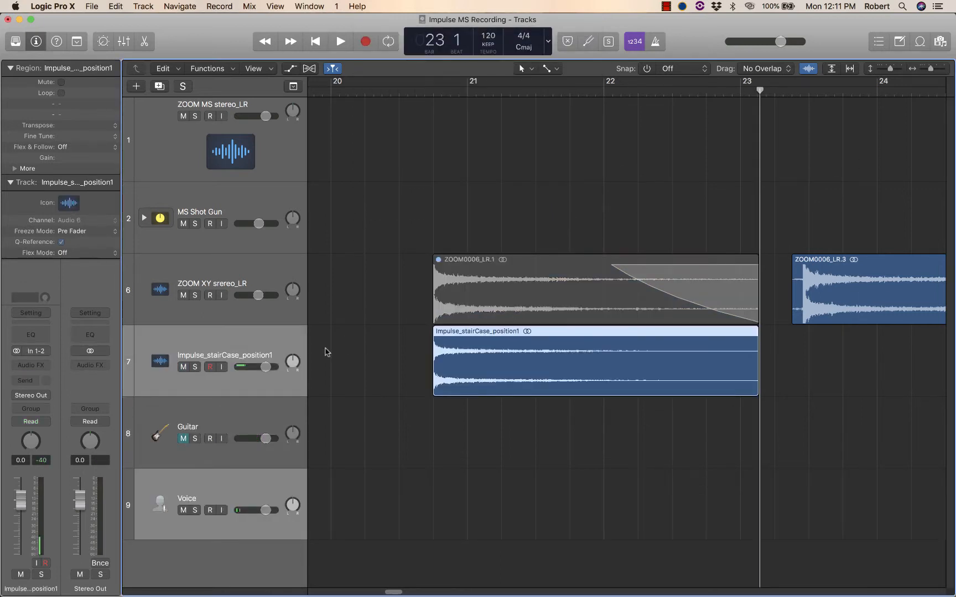
# Step: Select the bounced region on its new track, and switch to Finder with the other apps hidden
pyautogui.click(515, 265)
pyautogui.click(485, 344)
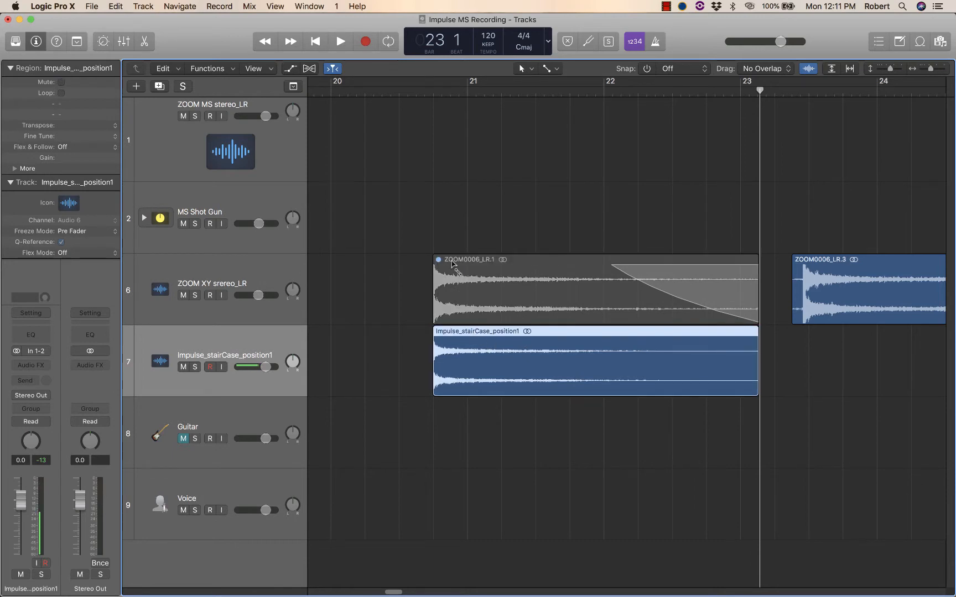
pyautogui.press('super+Tab')
pyautogui.click(453, 266)
pyautogui.press('super+alt+h')
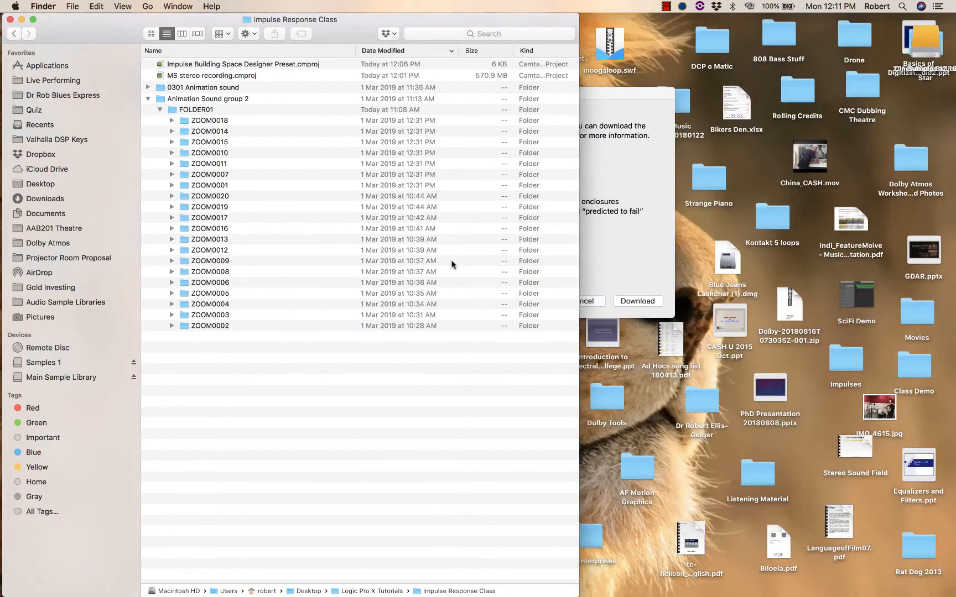
# Step: Locate and select Impulse_stairCase_position1.aif in the Audio Files folder of Impulse MS Recordings, inside 0301 Animation sound
pyautogui.click(147, 100)
pyautogui.click(147, 98)
pyautogui.click(145, 89)
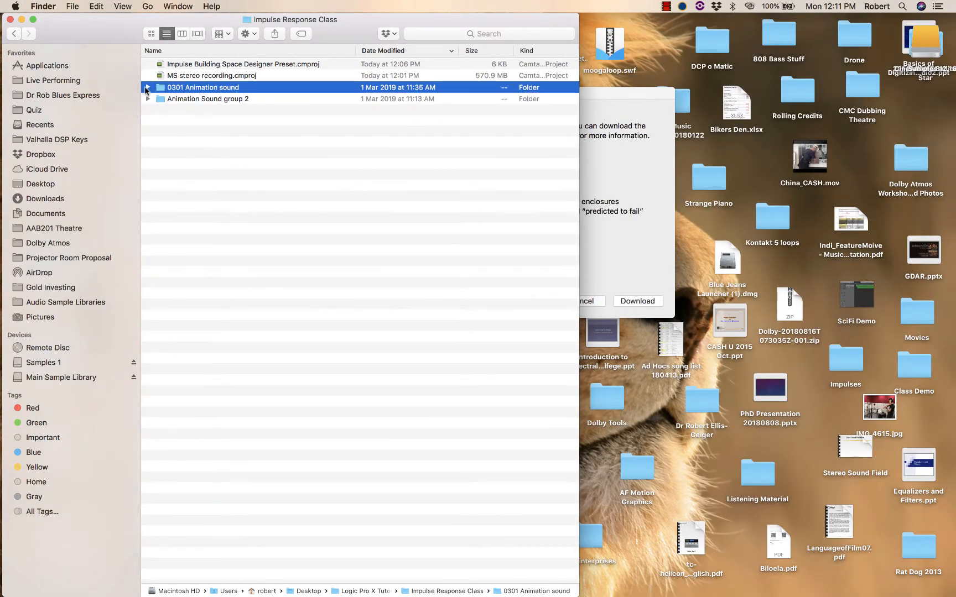
pyautogui.click(148, 88)
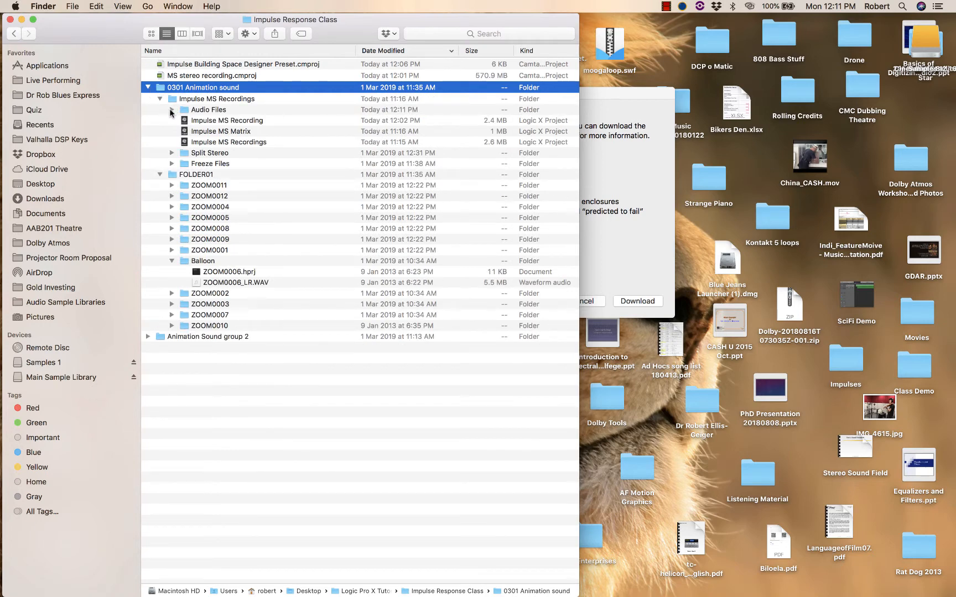
pyautogui.click(160, 175)
pyautogui.click(170, 110)
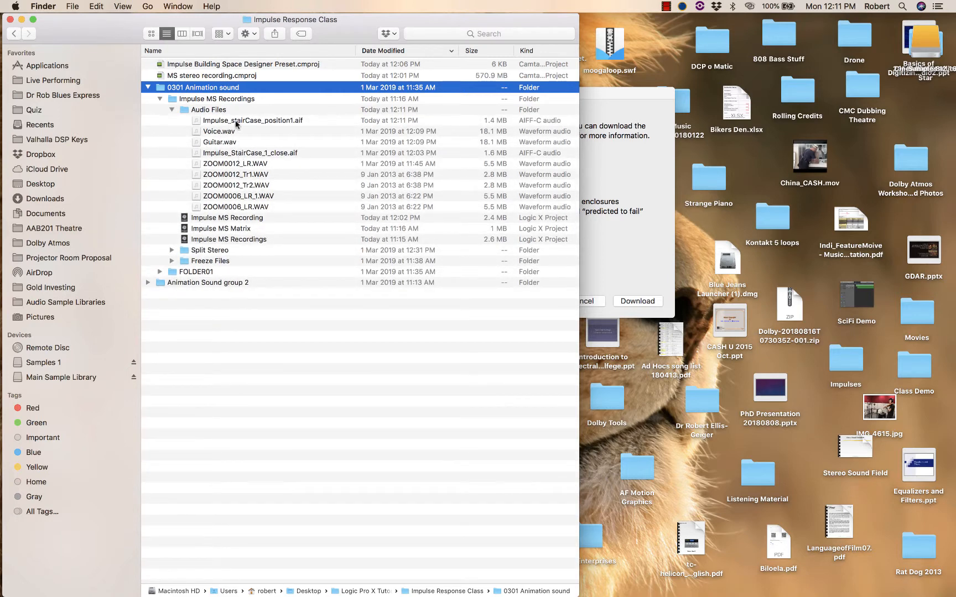
pyautogui.click(234, 122)
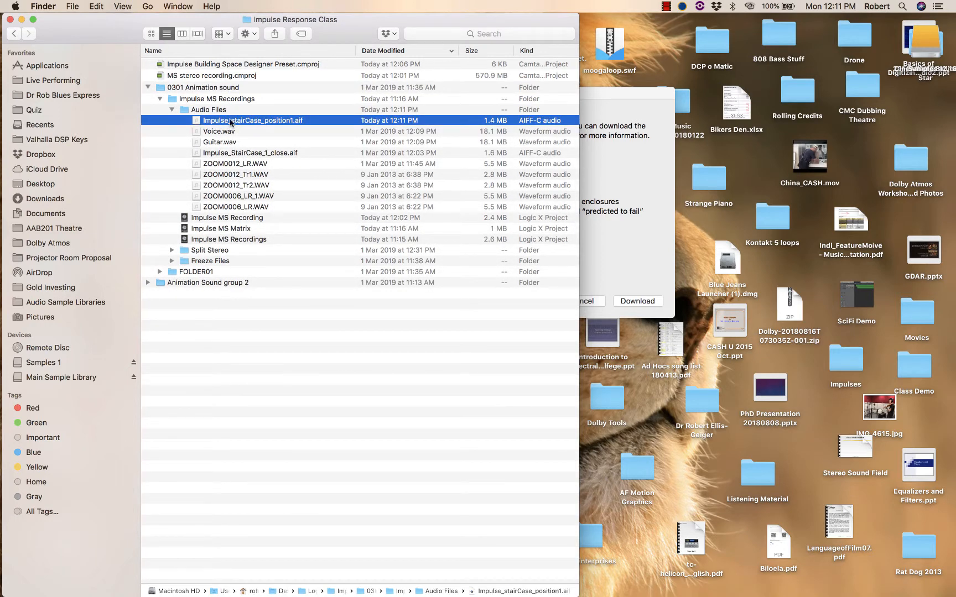
# Step: Show the Finder window over the Logic Pro X project to compare the bounced file with its region, and move it back
pyautogui.click(611, 179)
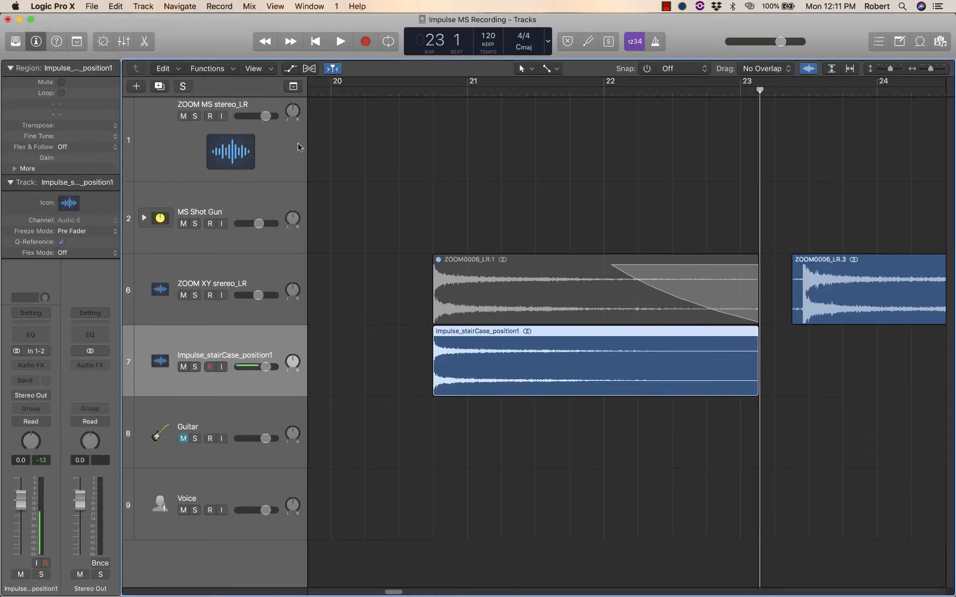
pyautogui.press('super+Tab')
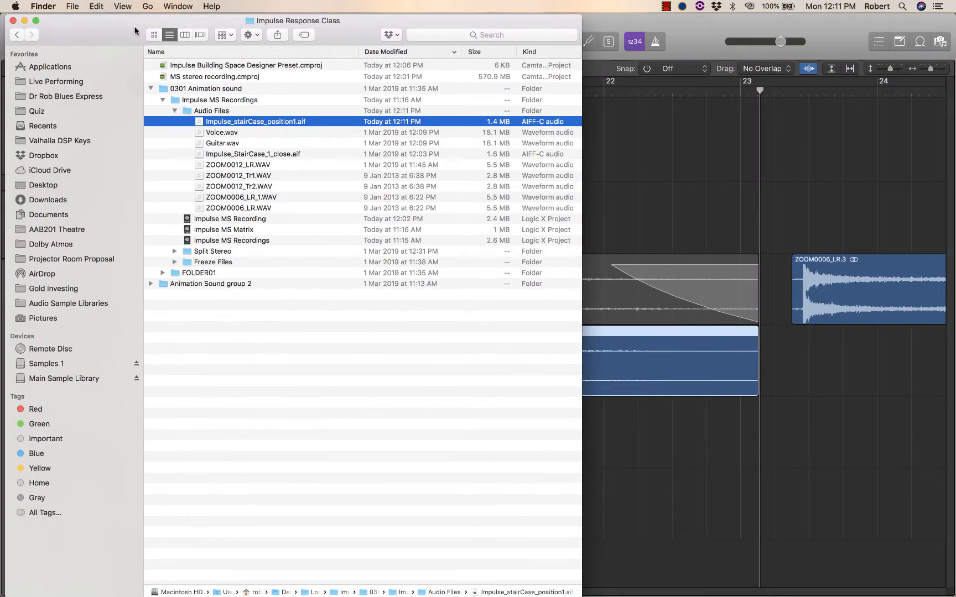
pyautogui.moveTo(135, 26); pyautogui.dragTo(303, 422)
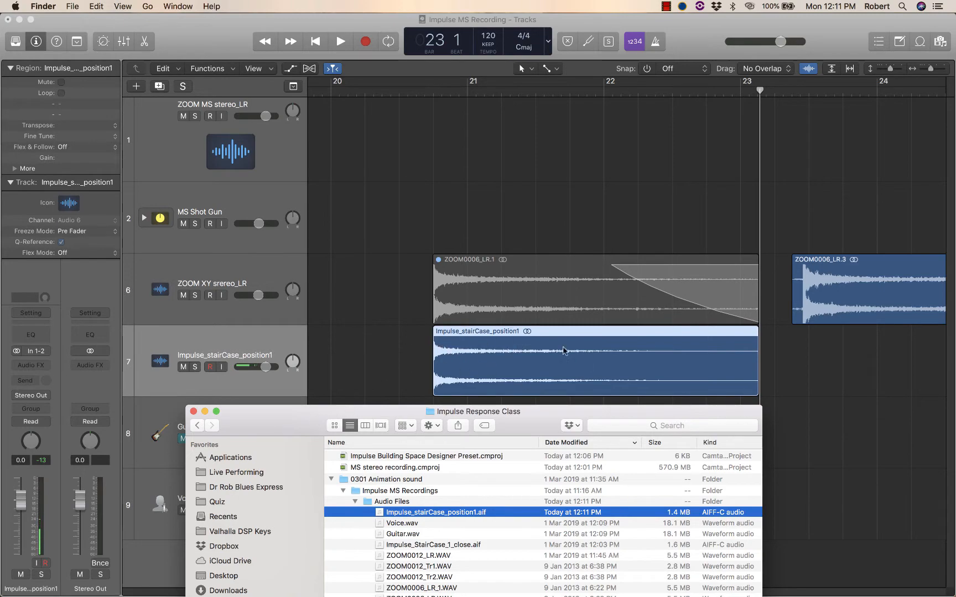
pyautogui.moveTo(289, 407); pyautogui.dragTo(136, 14)
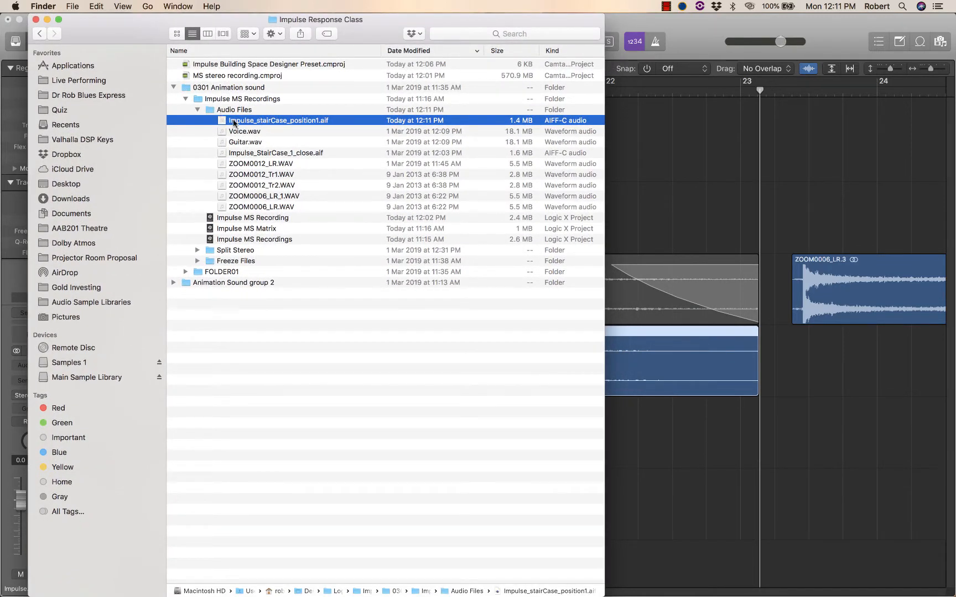
# Step: Reselect Impulse_stairCase_position1.aif, and return to Logic Pro X to view the second region
pyautogui.click(221, 131)
pyautogui.click(221, 121)
pyautogui.click(687, 22)
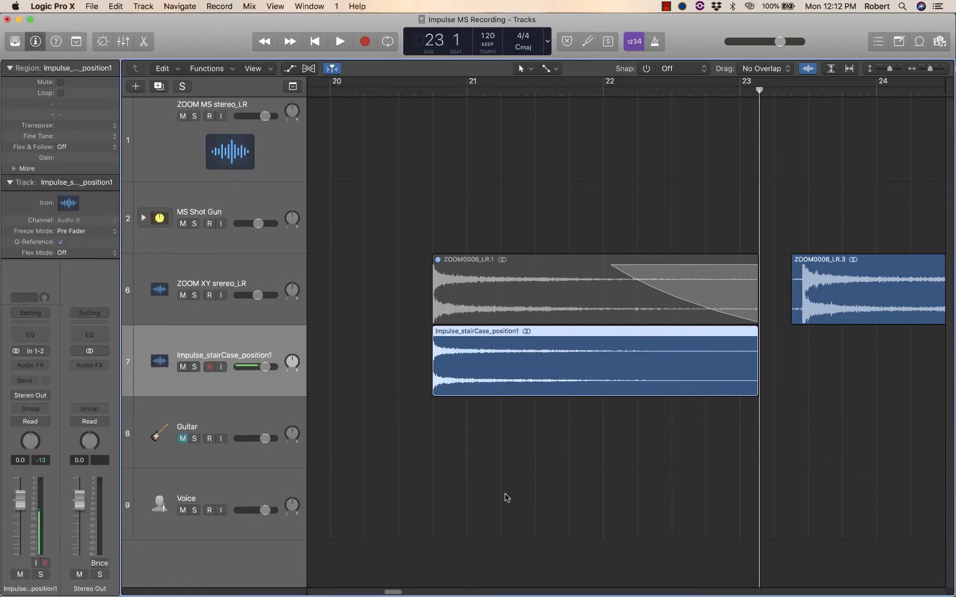
pyautogui.moveTo(393, 592)
pyautogui.mouseDown()
pyautogui.moveTo(416, 593)
pyautogui.moveTo(395, 593)
pyautogui.mouseUp()
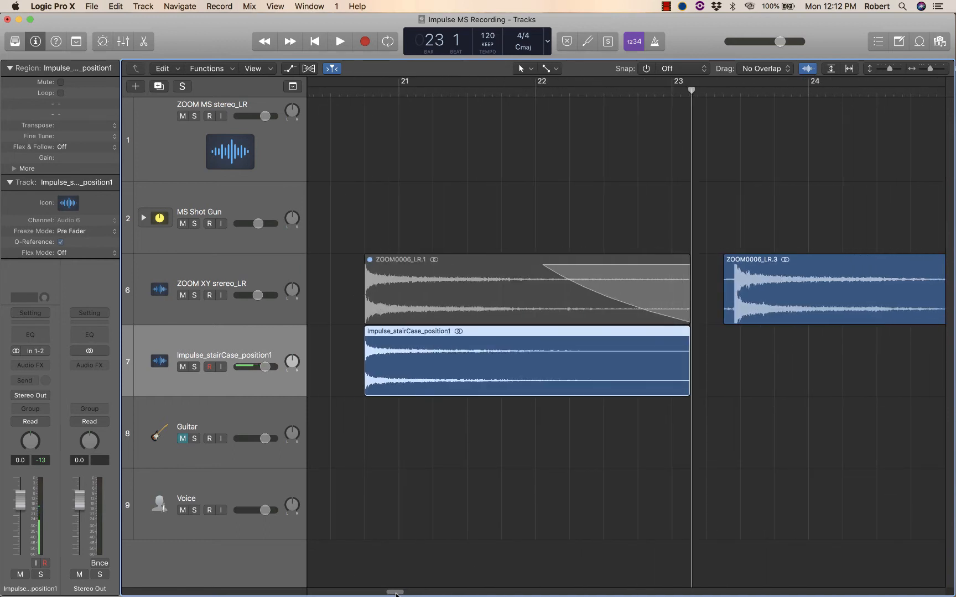